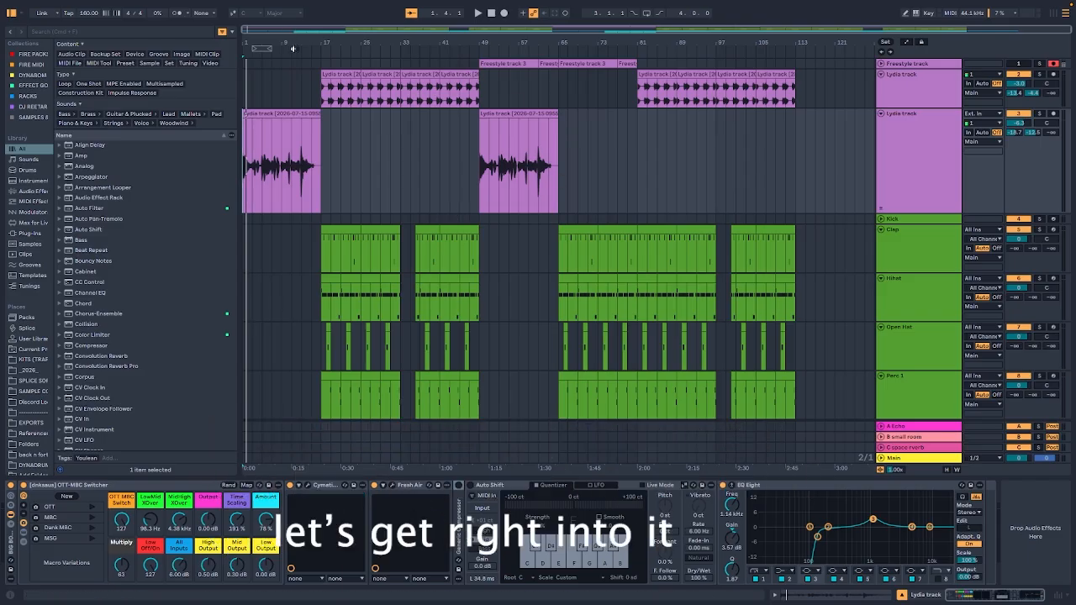
- Solo the Serum 2 track, audition its lead with the synth preset open, and inspect its EQ Eight dip
scroll(394, 308, down, 8)
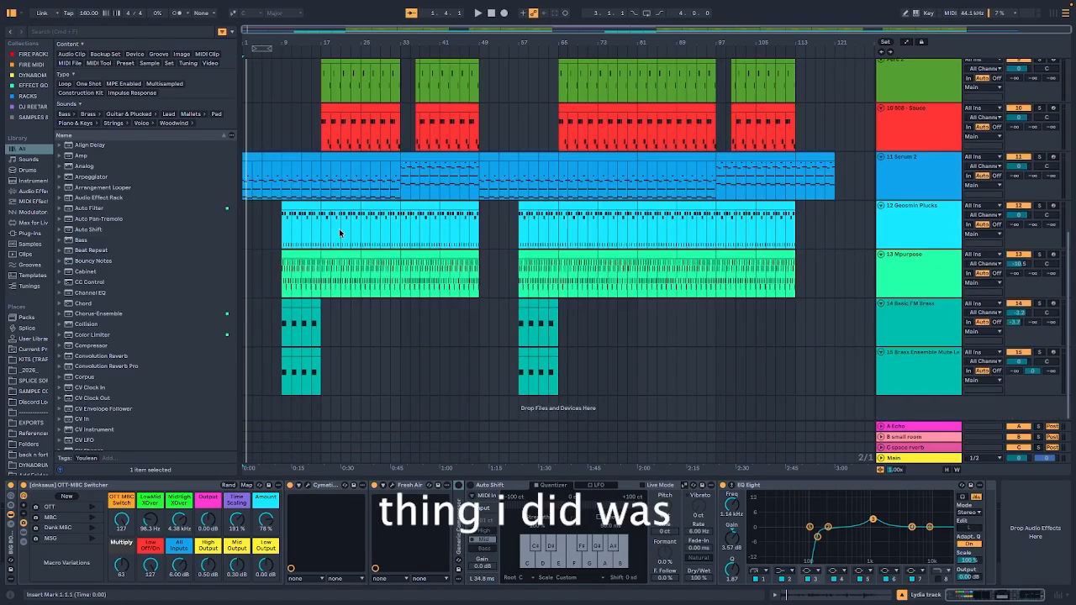
click(705, 194)
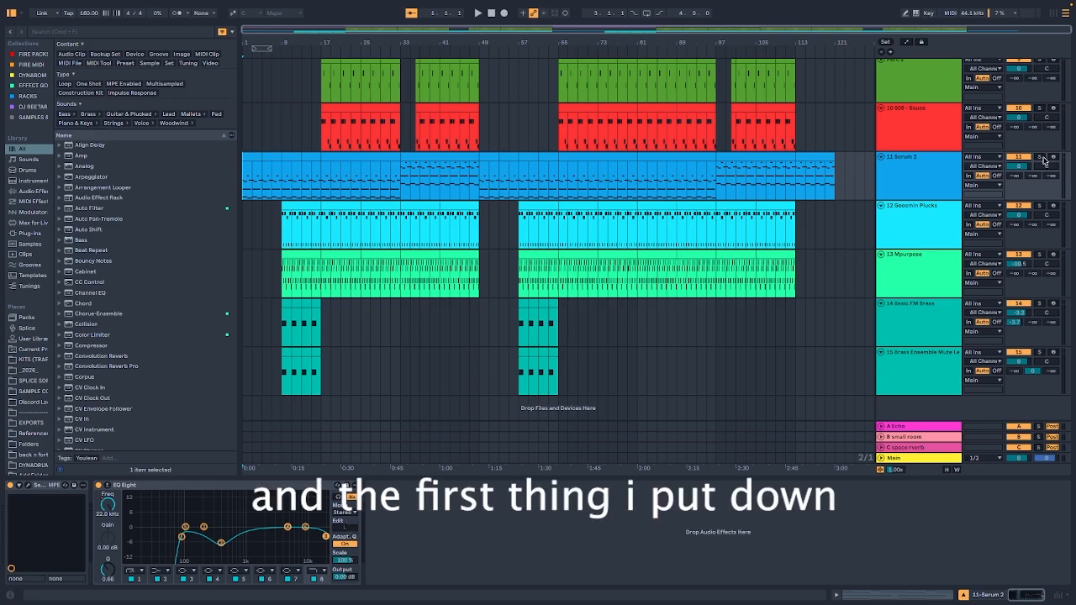
click(903, 168)
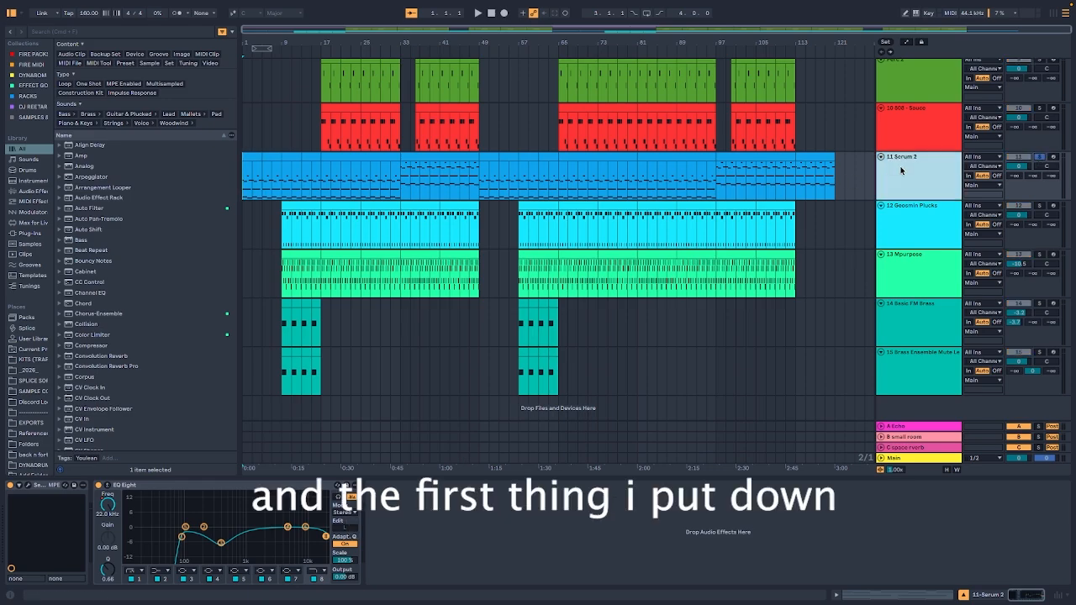
click(27, 486)
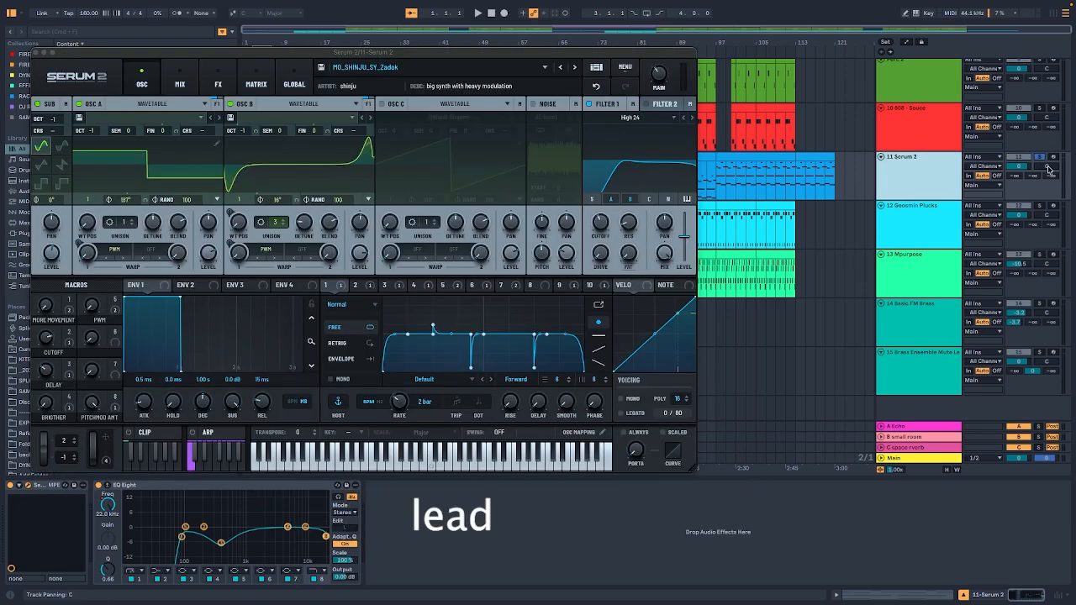
key(space)
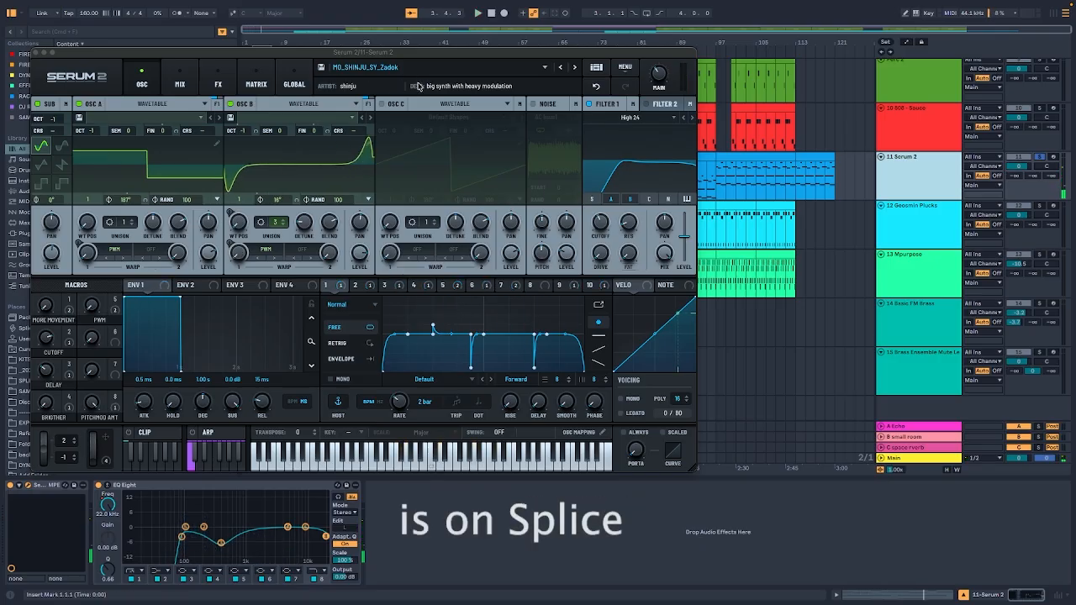
click(35, 53)
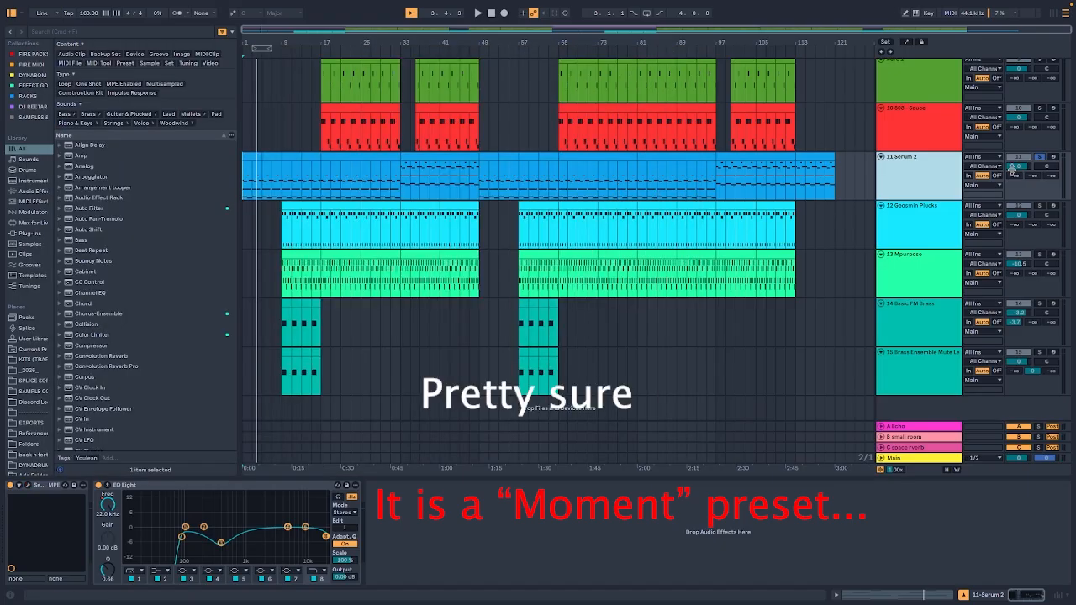
click(221, 544)
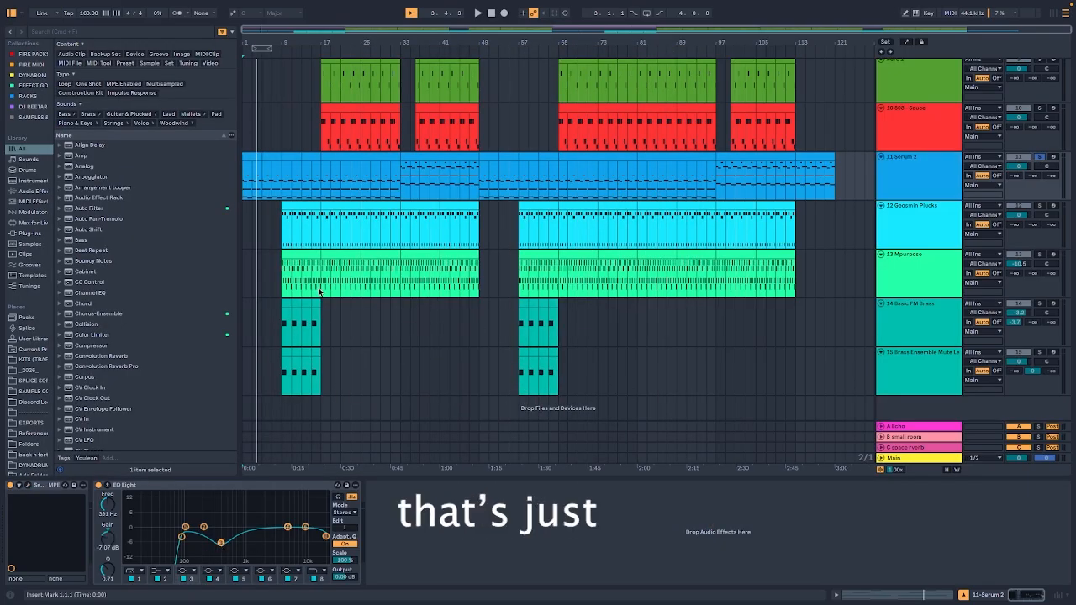
- Audition the Geosmin Plucks track in solo from bar 9 and select its instrument rack
click(281, 233)
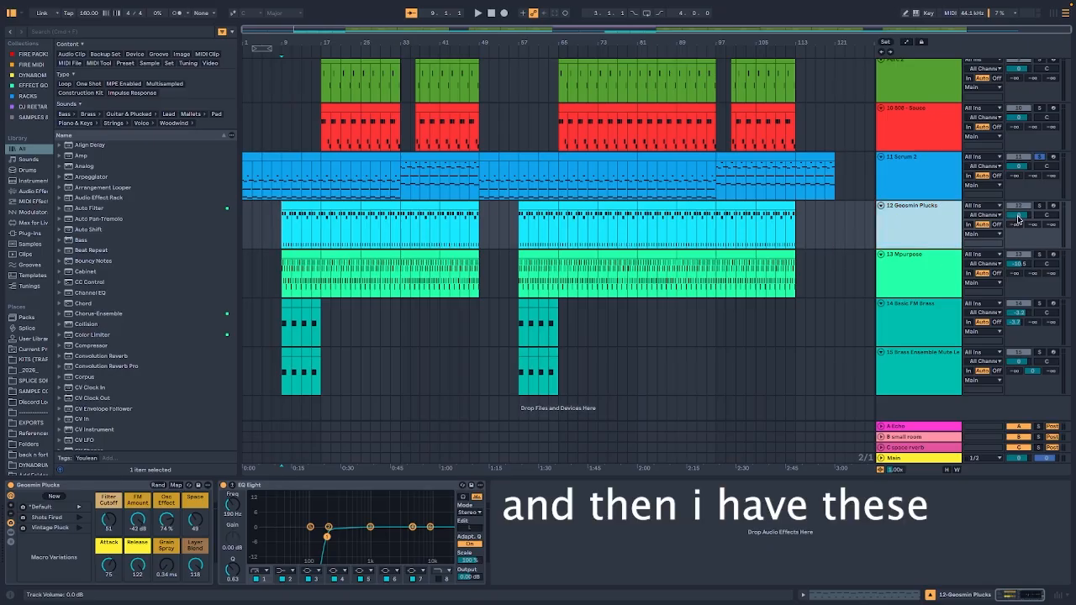
key(space)
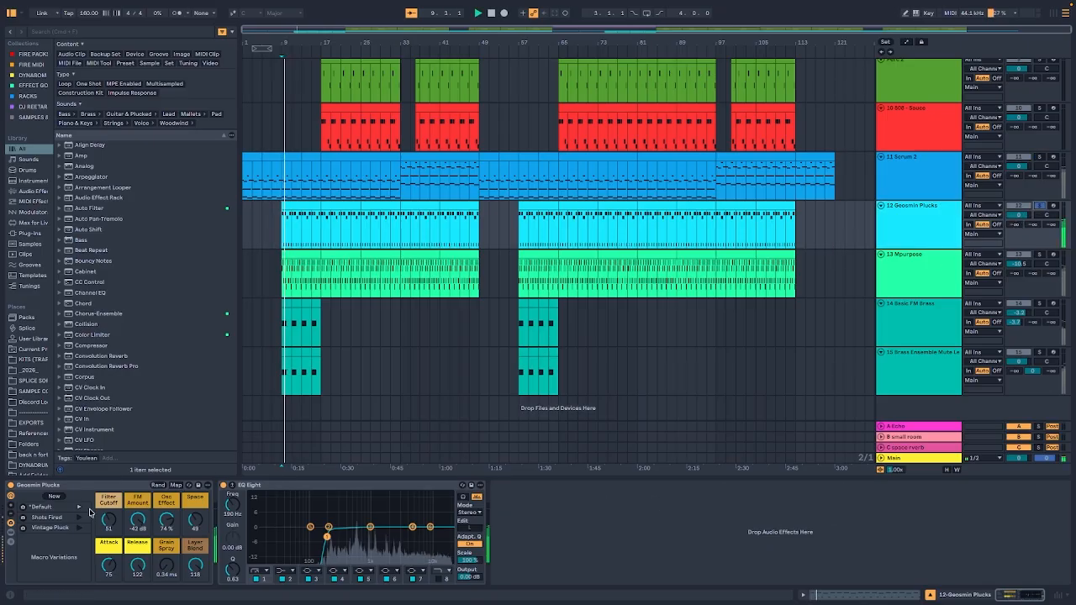
click(108, 490)
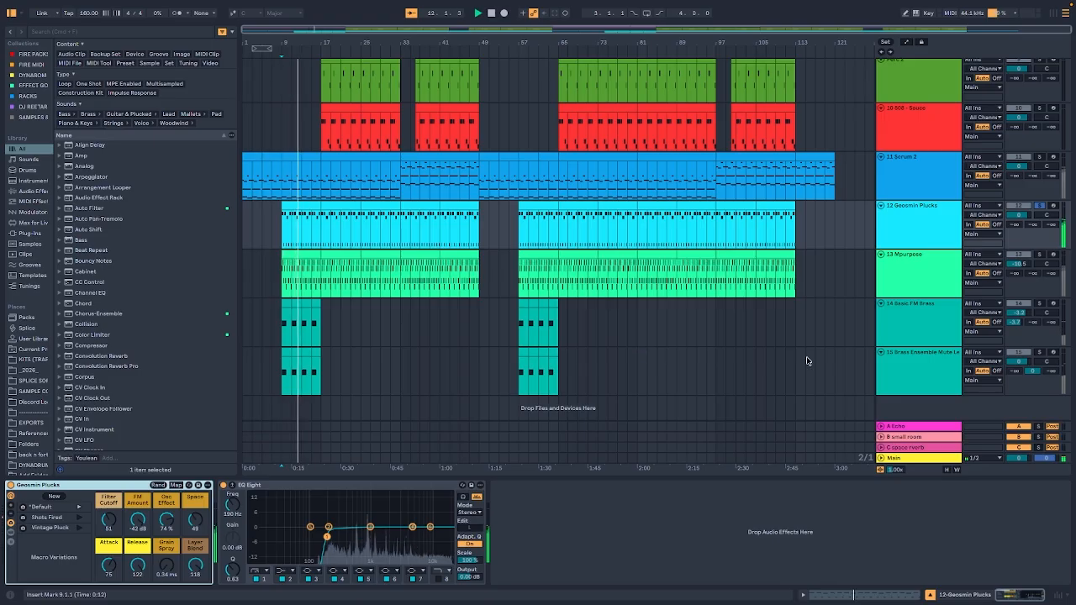
- Switch the solo to the Mpurpose track and inspect its Cymatics Pluto effect
click(1043, 253)
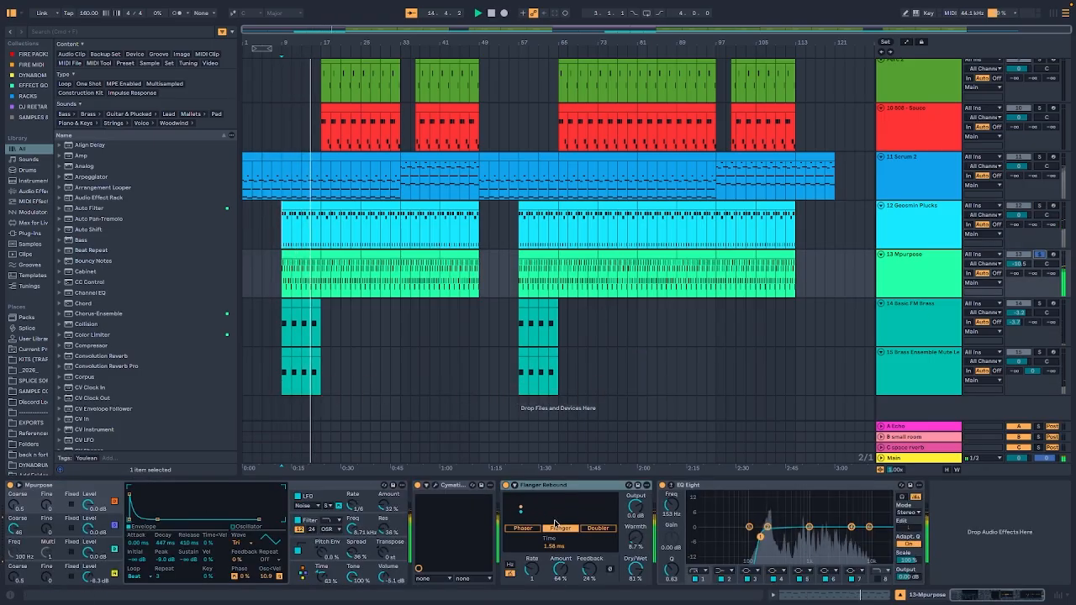
click(435, 486)
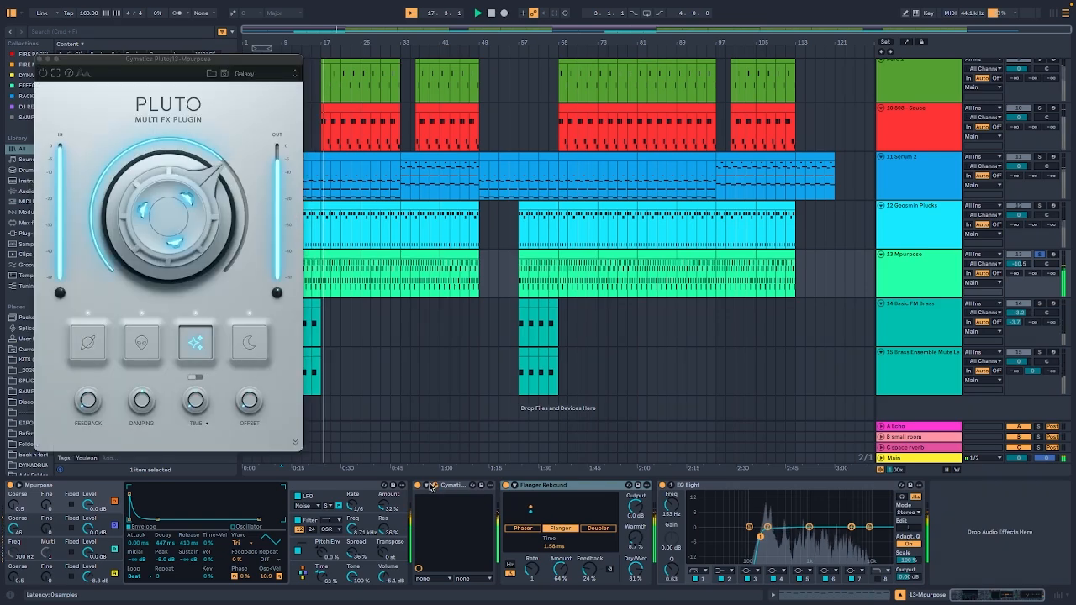
click(40, 62)
- Audition the Basic FM Brass track in solo from bar 9
click(284, 326)
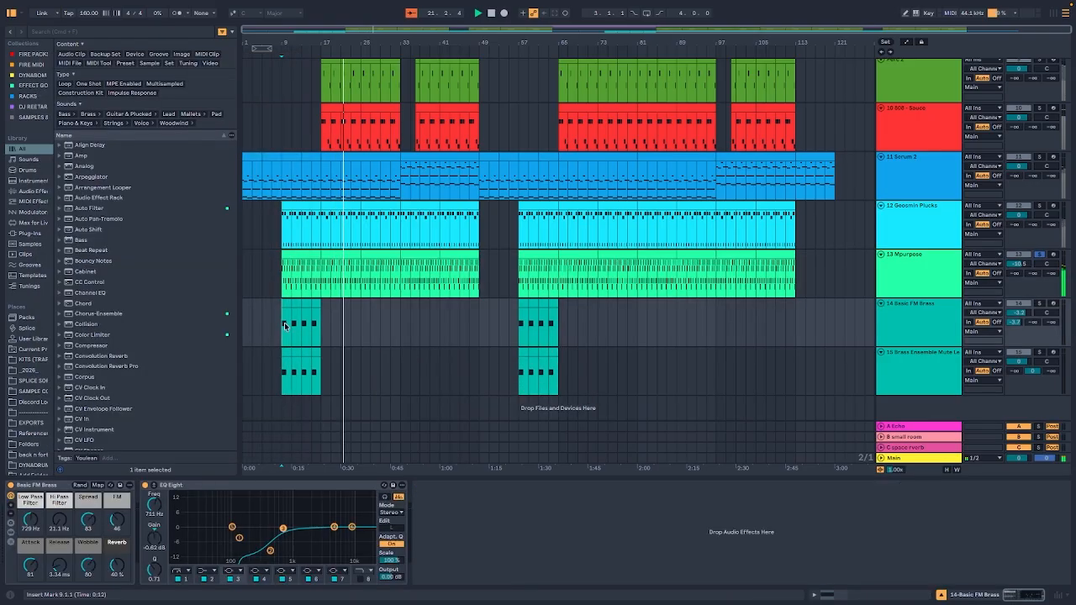
key(space)
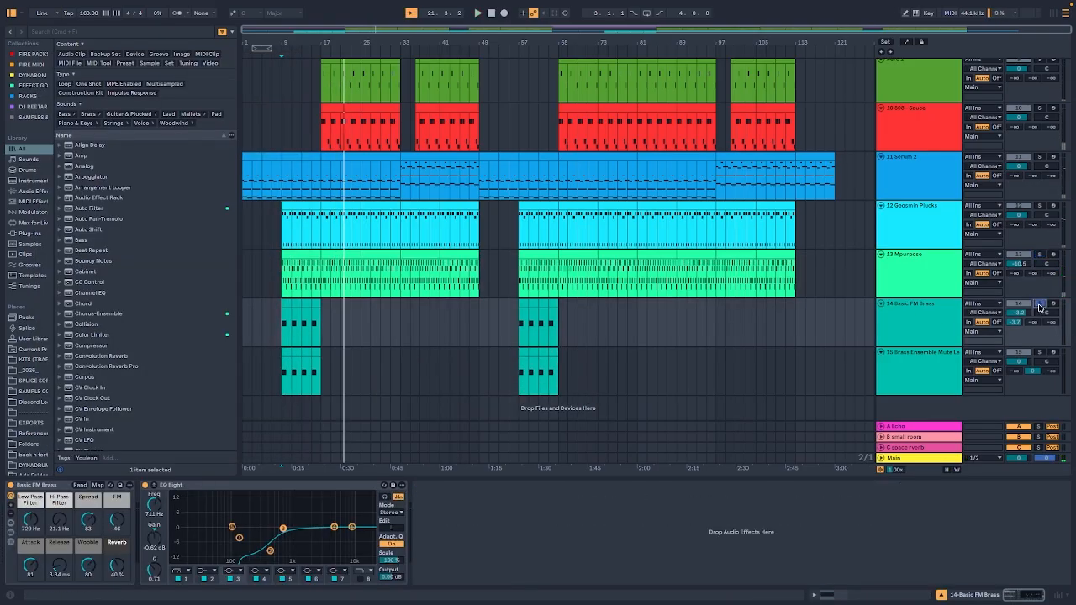
key(space)
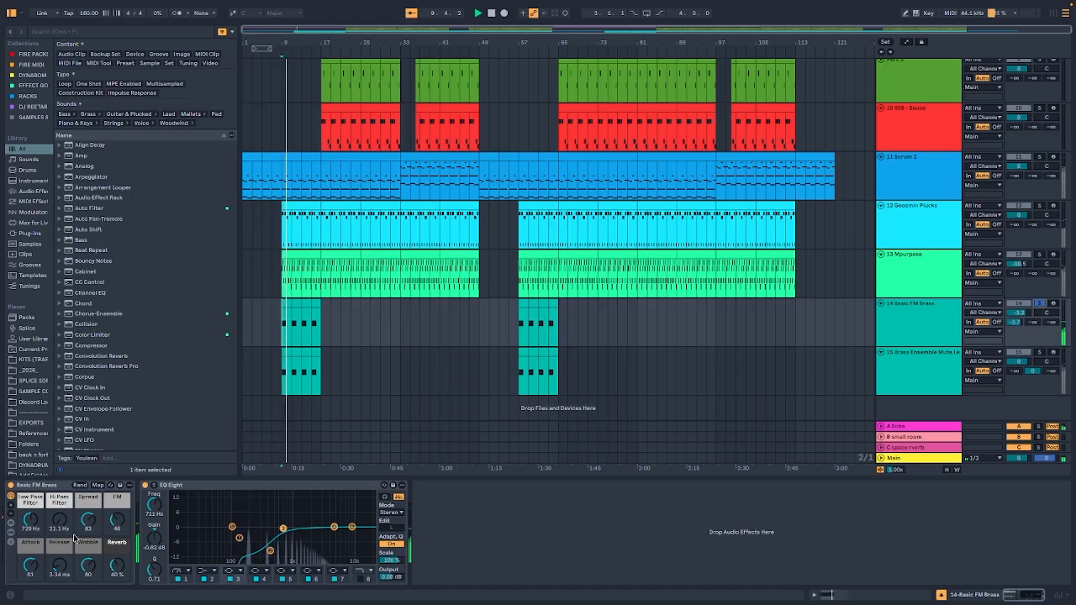
- Solo the Brass Ensemble Mute Legato track to hear its part, and restart playback from bar 9
click(1037, 358)
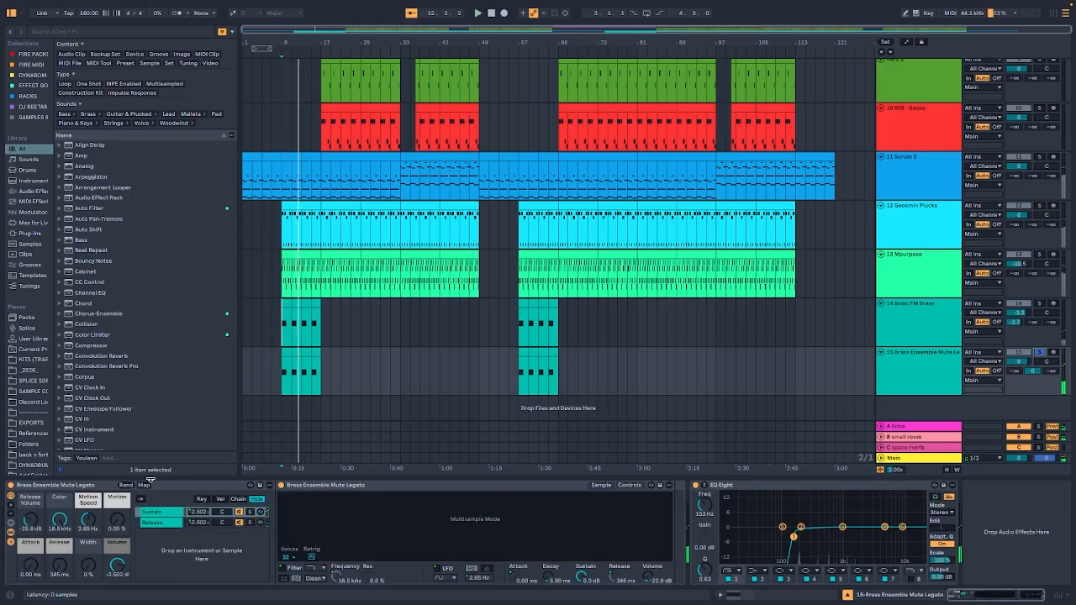
key(space)
key(space)
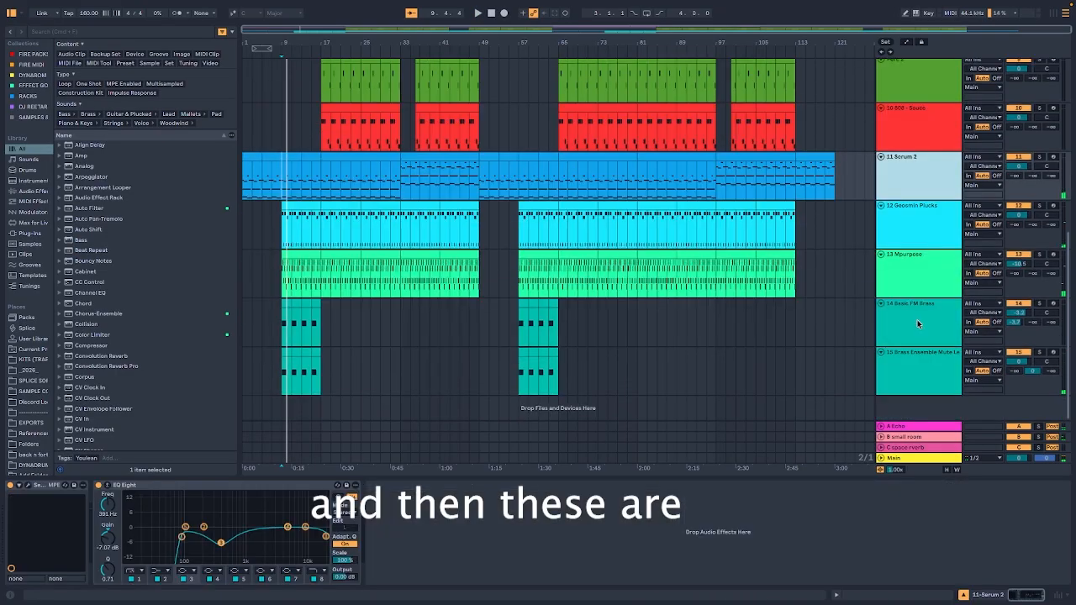
- Solo tracks 11 to 15 together, audition the combined melody, and release the solo
drag(919, 169, 922, 368)
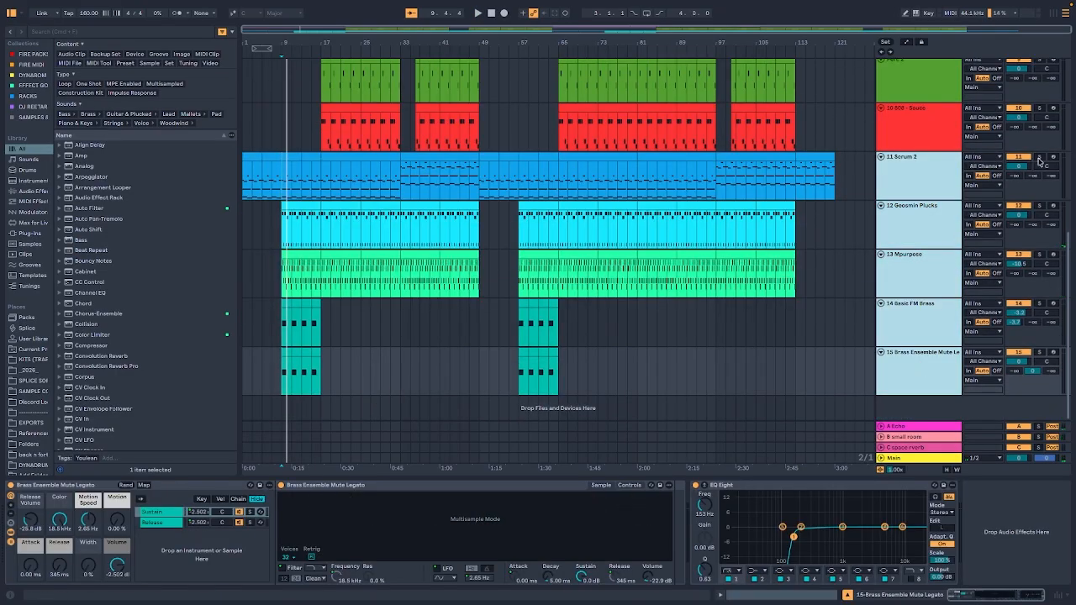
click(1040, 157)
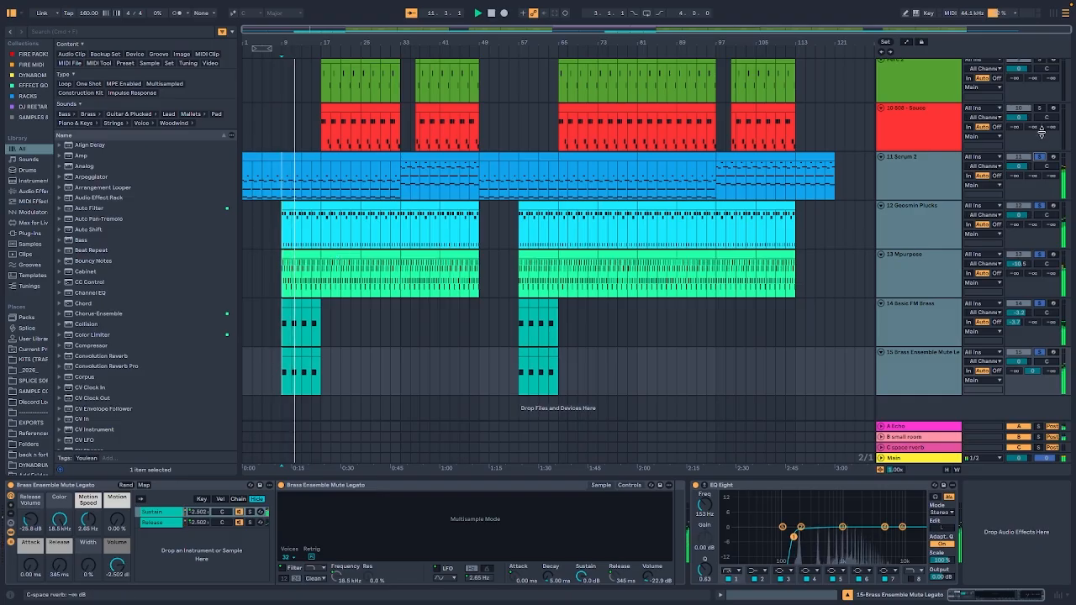
click(1039, 159)
key(space)
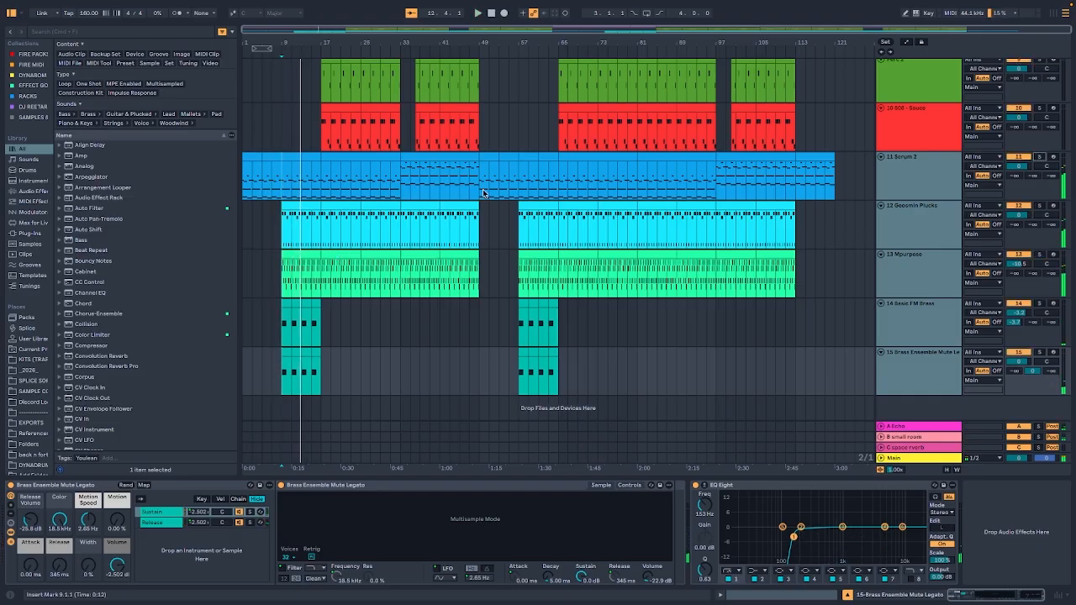
- Audition the Serum 2 section from bar 33 to 49 in solo, and release the solo
drag(401, 187, 479, 185)
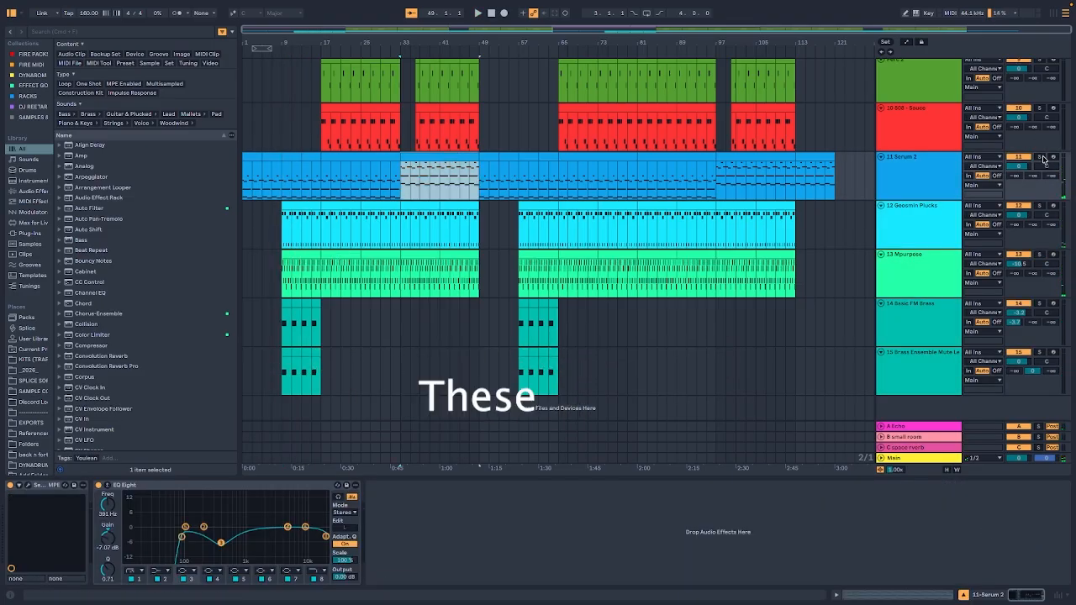
click(1040, 160)
key(space)
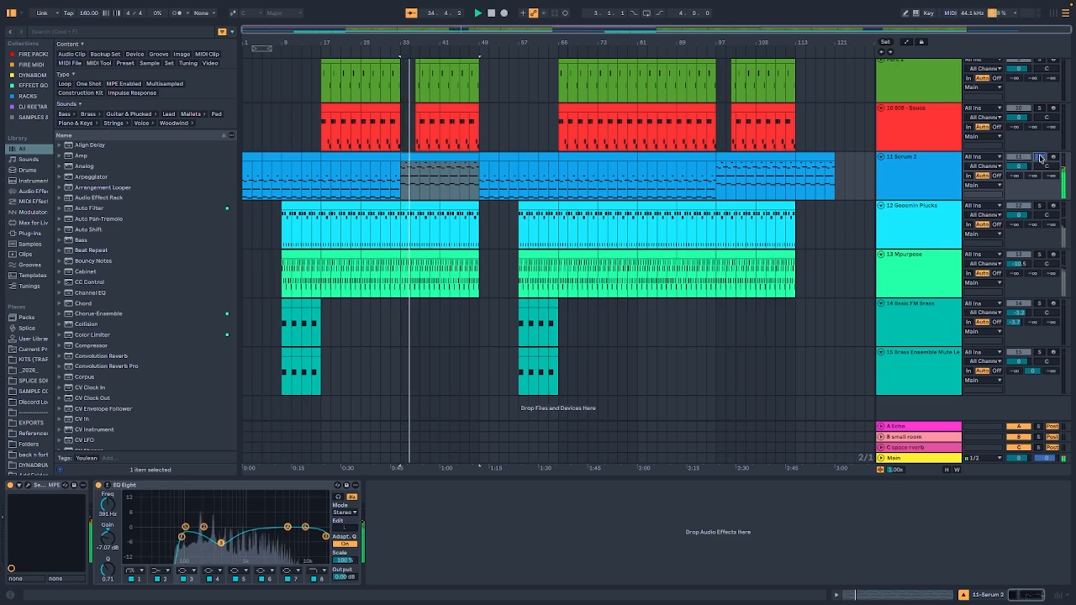
click(1041, 157)
key(space)
- Show the 808 - Sauce track's devices from bar 17 and find the Stardust kit folder in the FIRE PACKS collection
scroll(316, 279, up, 5)
click(328, 360)
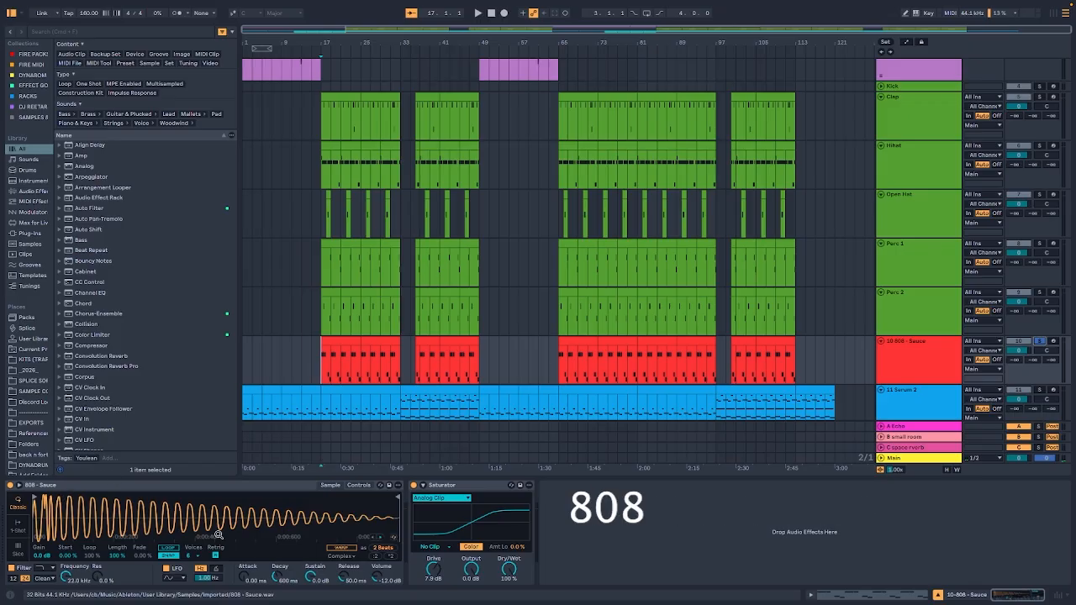
click(32, 55)
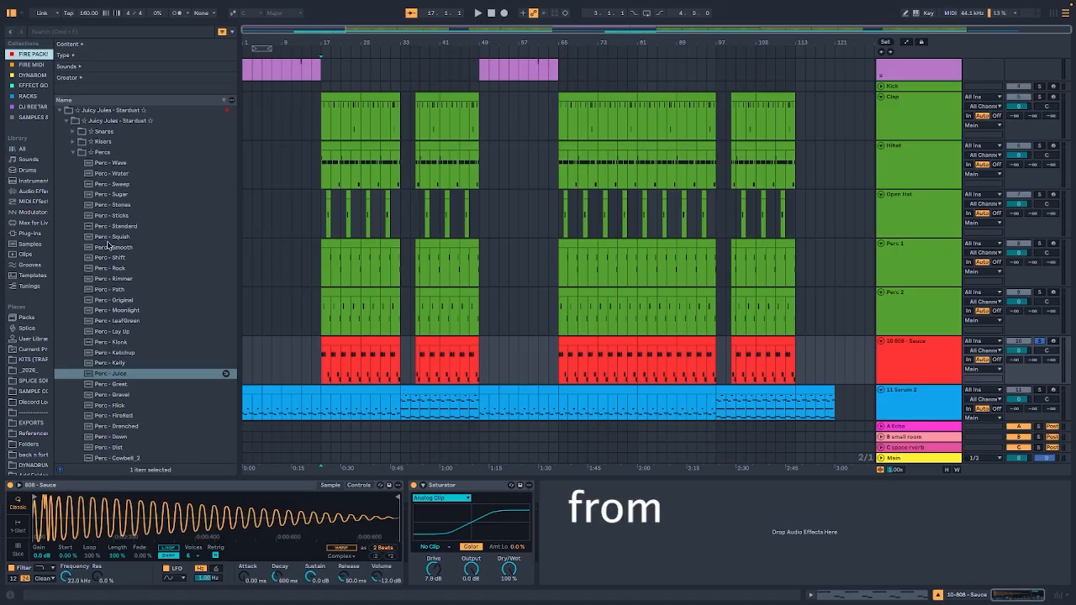
click(71, 121)
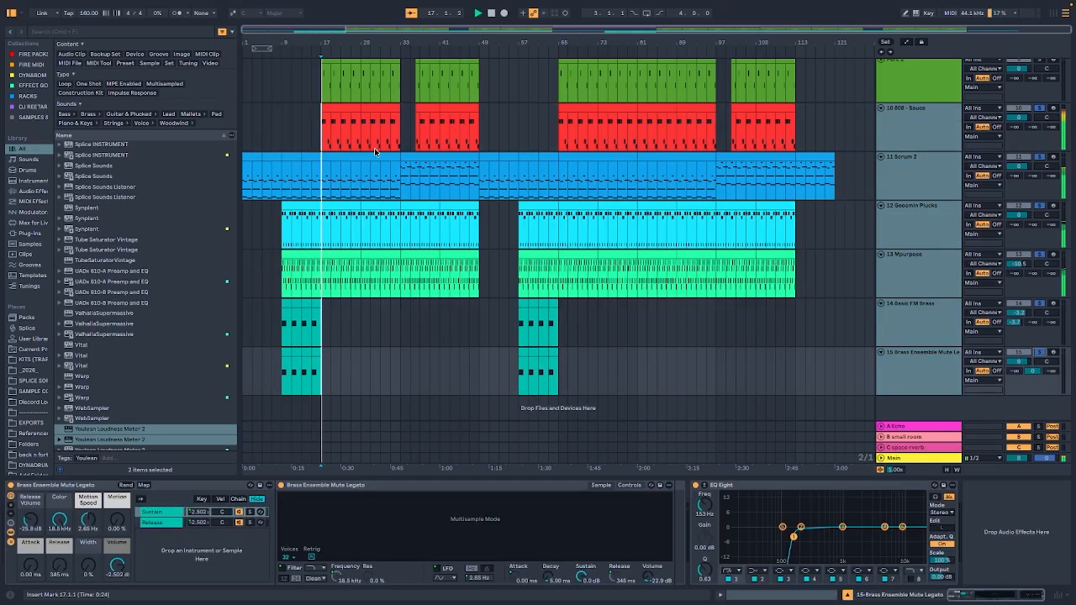
- Show the Main track's effect chain during playback and select its Saturator
click(901, 461)
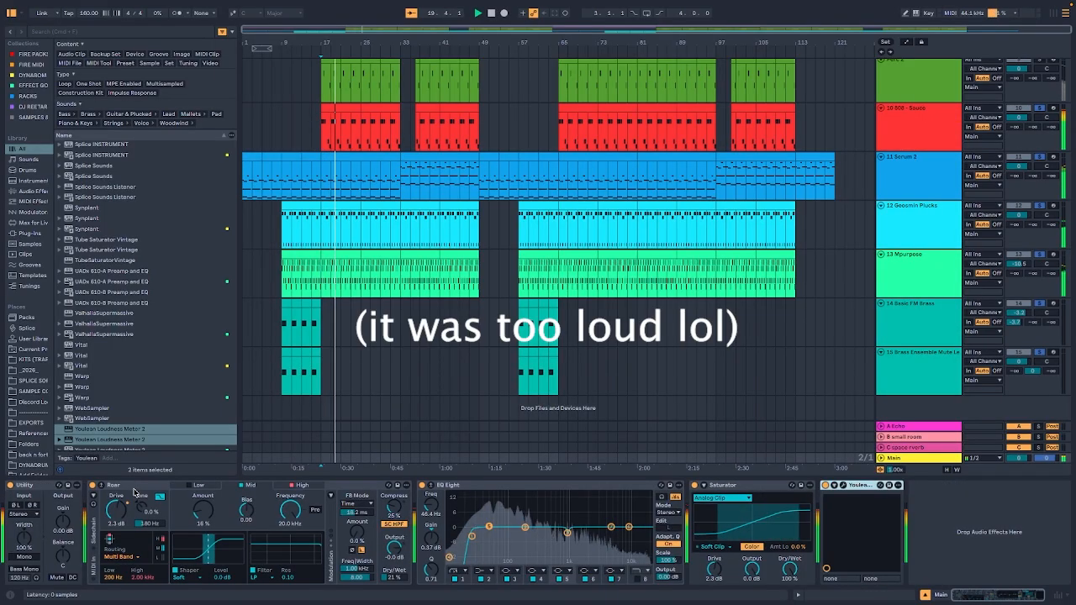
click(708, 508)
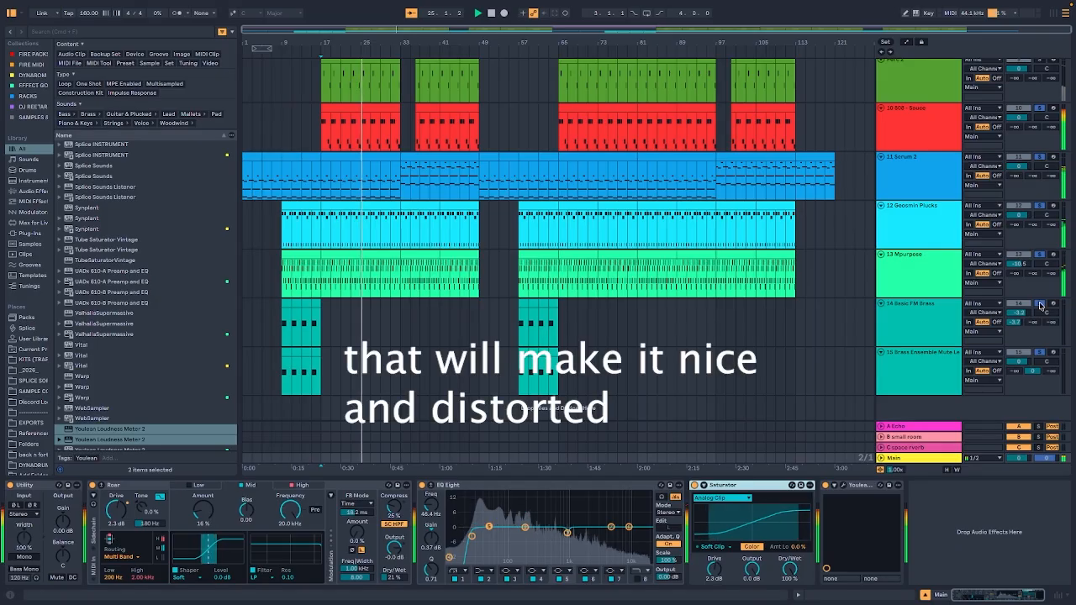
- Examine the first Clap clip's notes in an enlarged piano roll during solo playback, and close the editor
scroll(398, 320, up, 4)
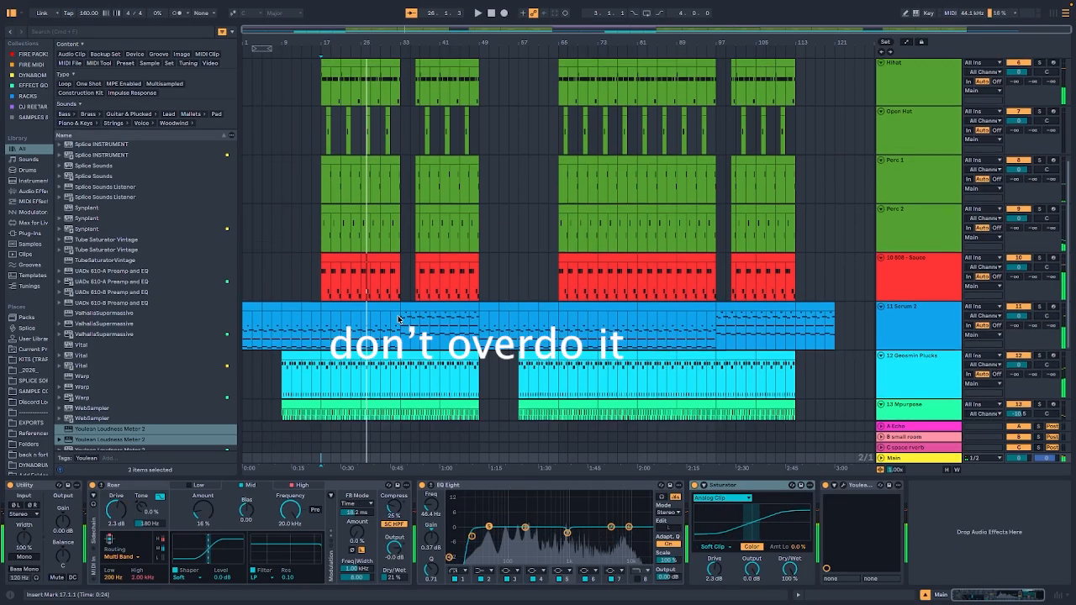
scroll(309, 164, up, 3)
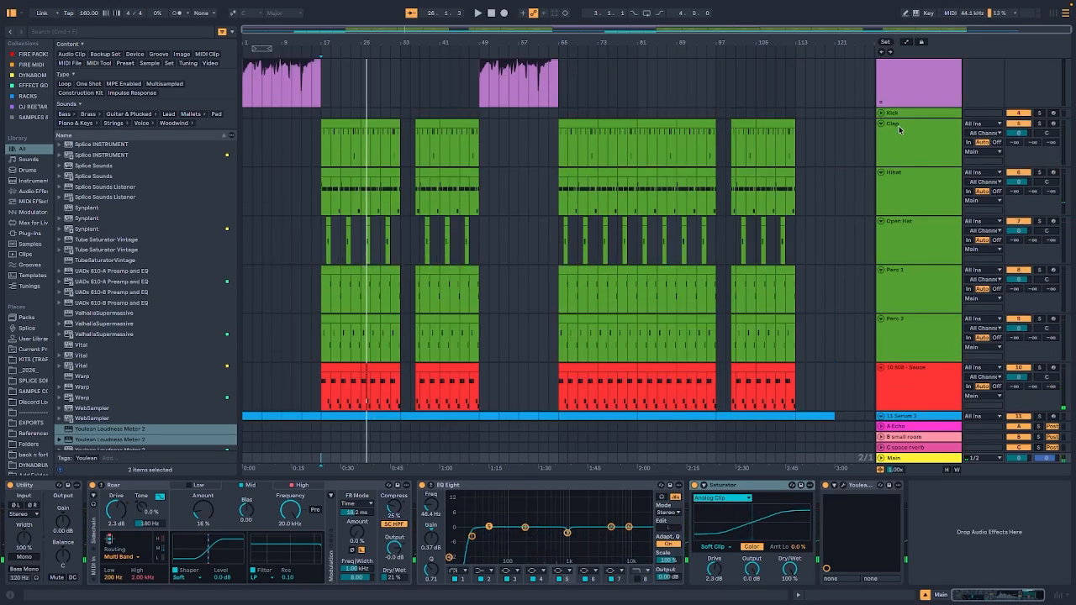
scroll(899, 128, up, 2)
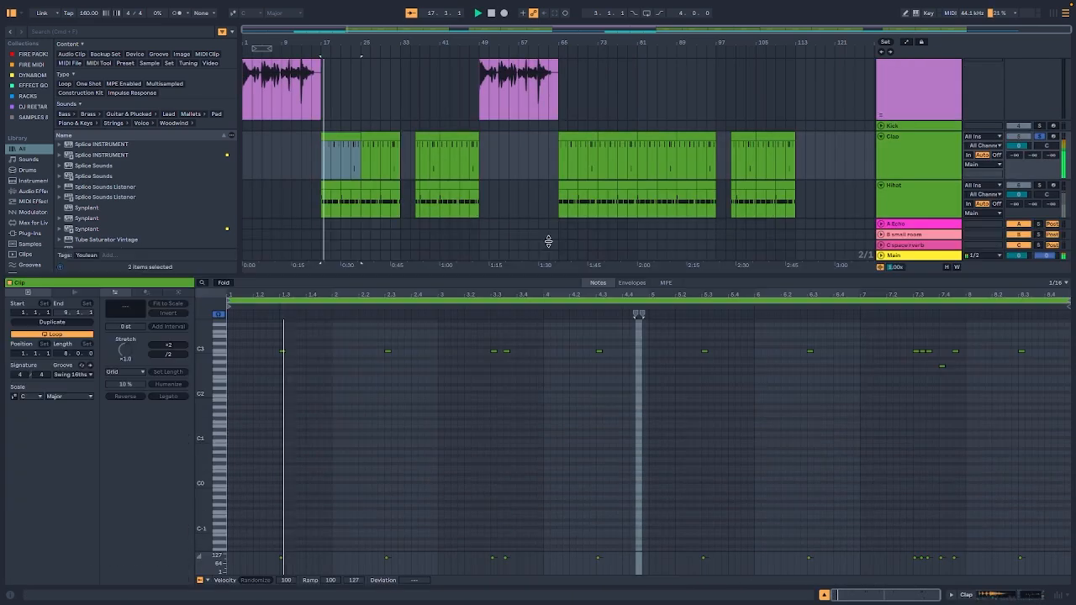
drag(549, 242, 535, 203)
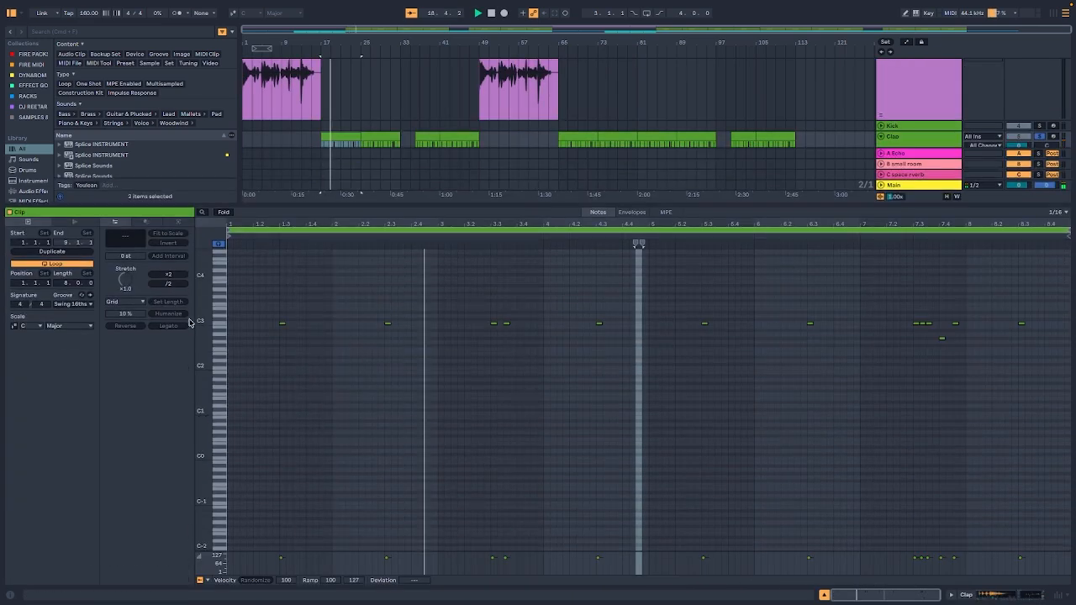
drag(201, 325, 251, 343)
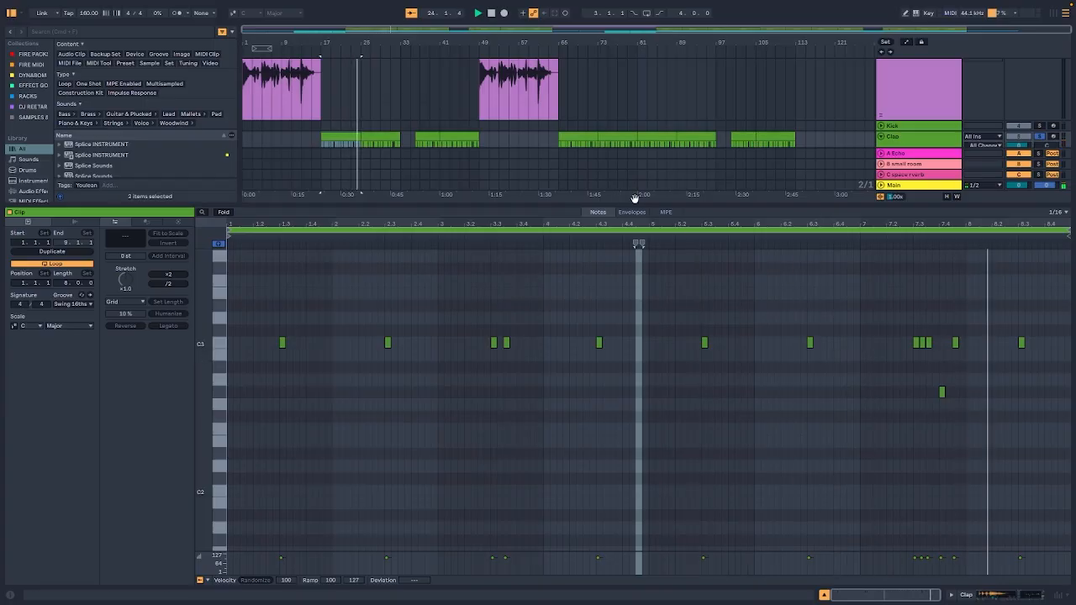
drag(635, 205, 666, 496)
key(space)
- Solo the Hihat track, open its first clip at bar 17, and examine its note pattern up close during playback
click(1040, 185)
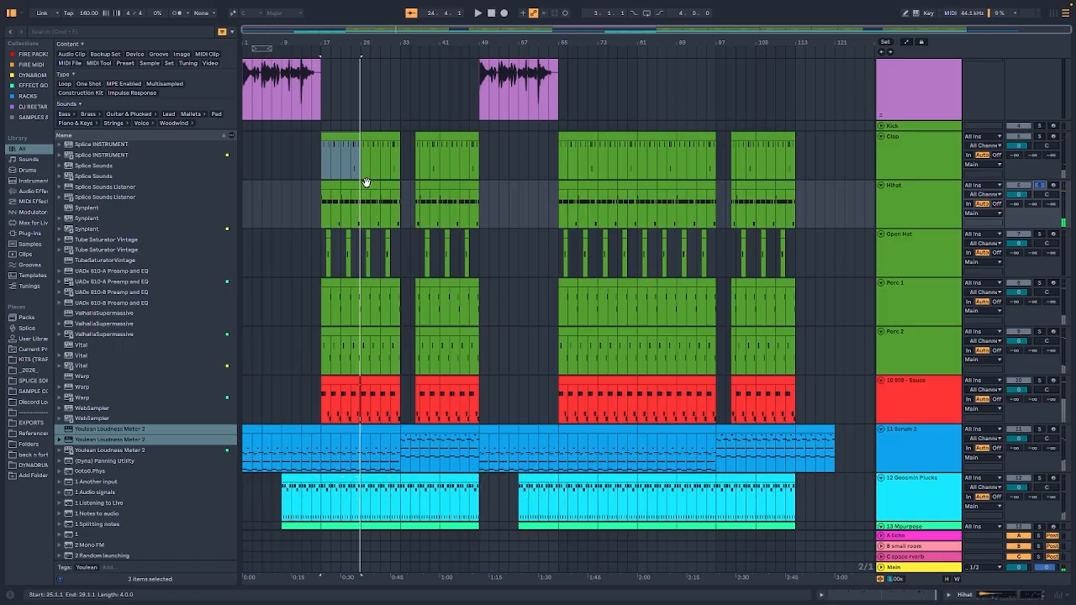
double_click(331, 185)
key(space)
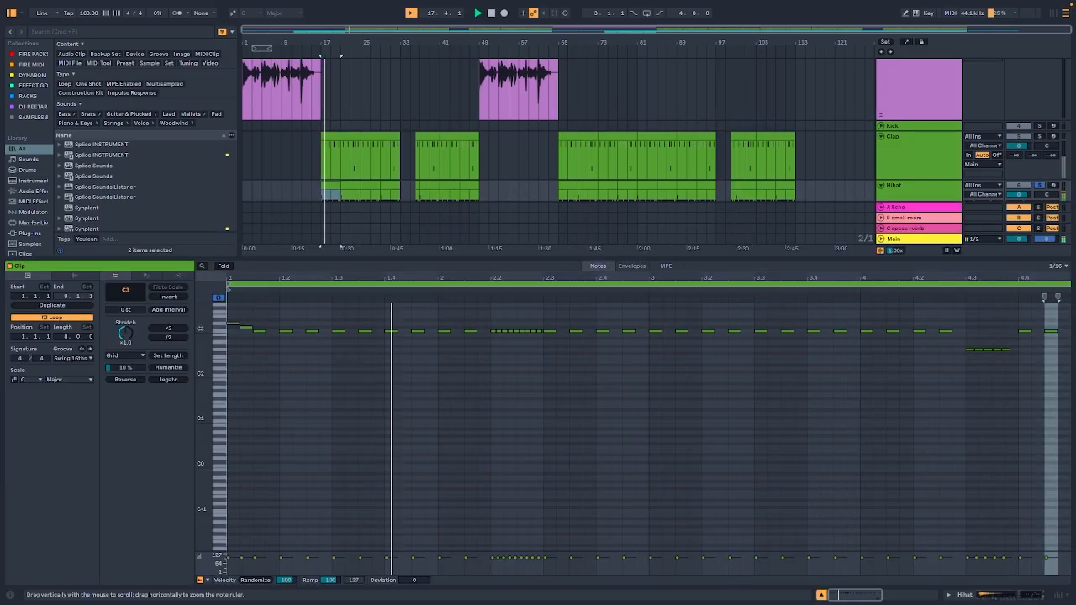
drag(205, 329, 271, 372)
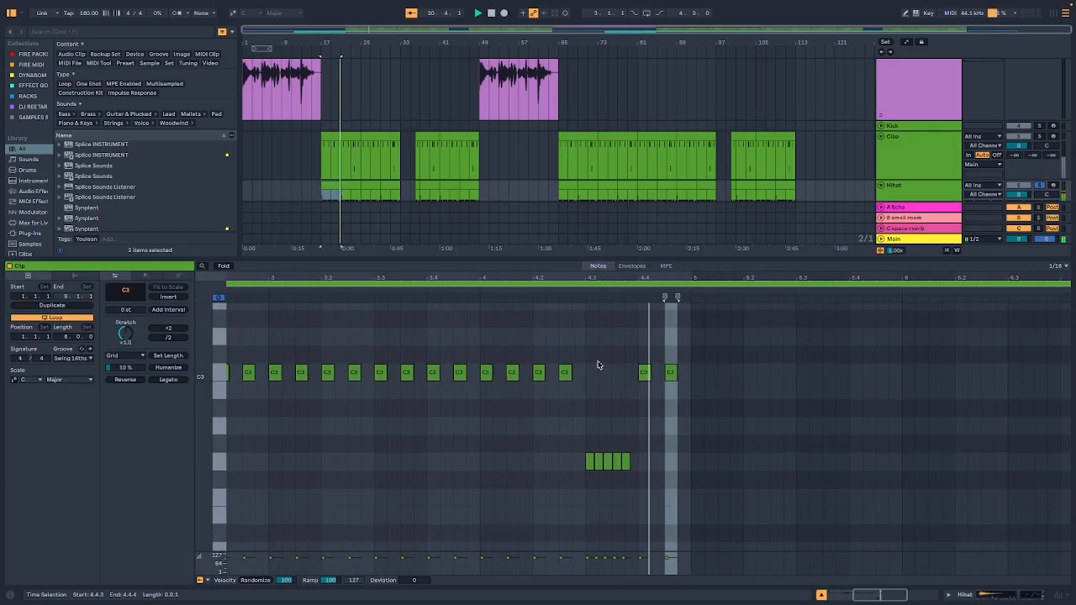
- Open the first Open Hat clip and audition its note pattern with the track soloed
key(space)
key(super+alt+l)
double_click(320, 251)
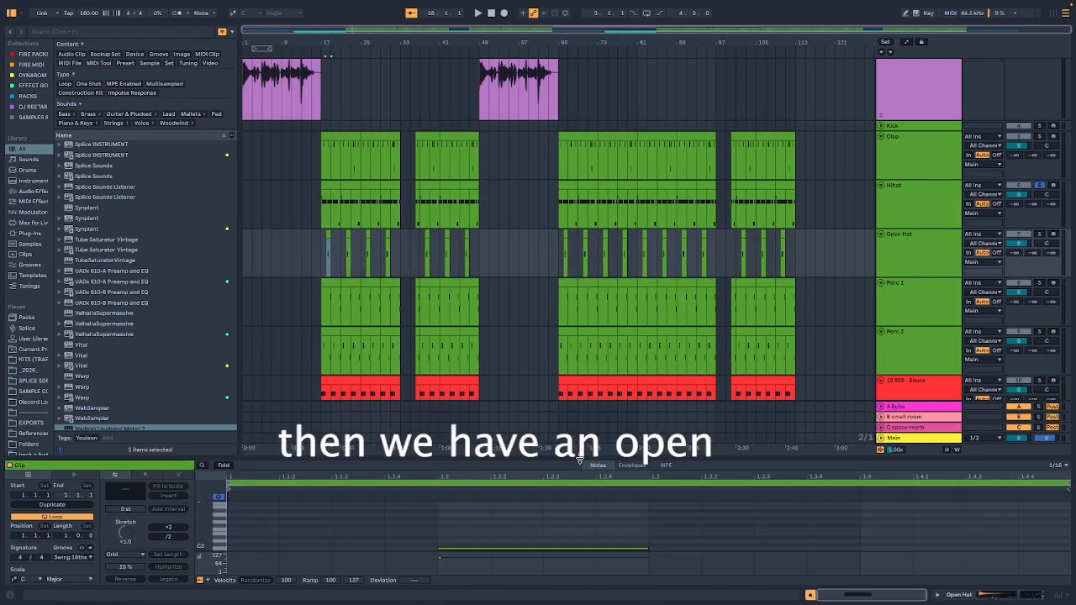
click(517, 549)
click(1040, 236)
key(space)
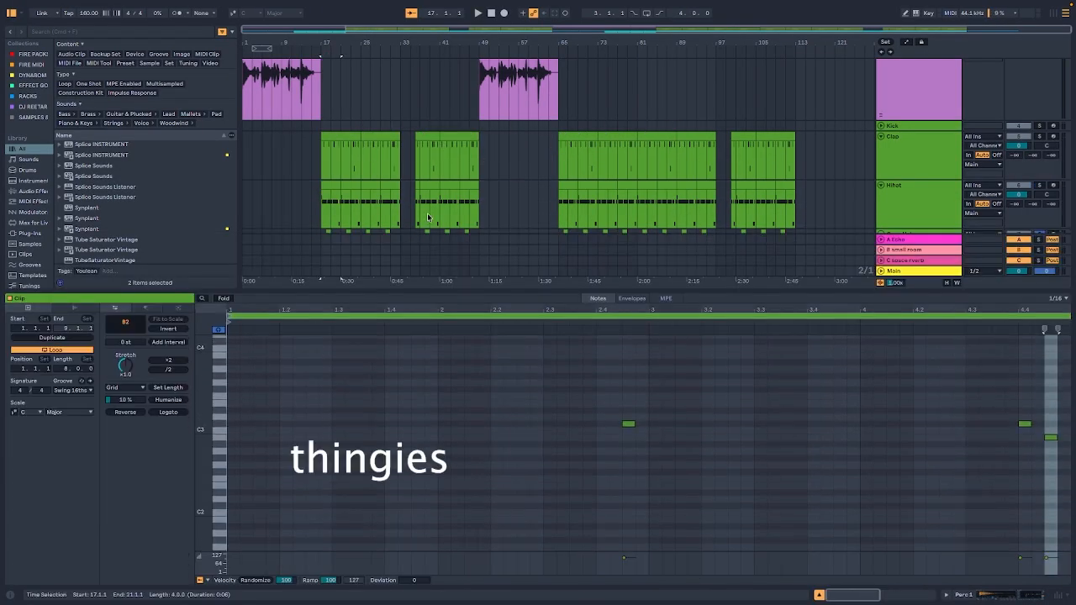
- Solo the Perc 1 track and play its pattern from bar 17 with its notes shown in the piano roll
key(Down)
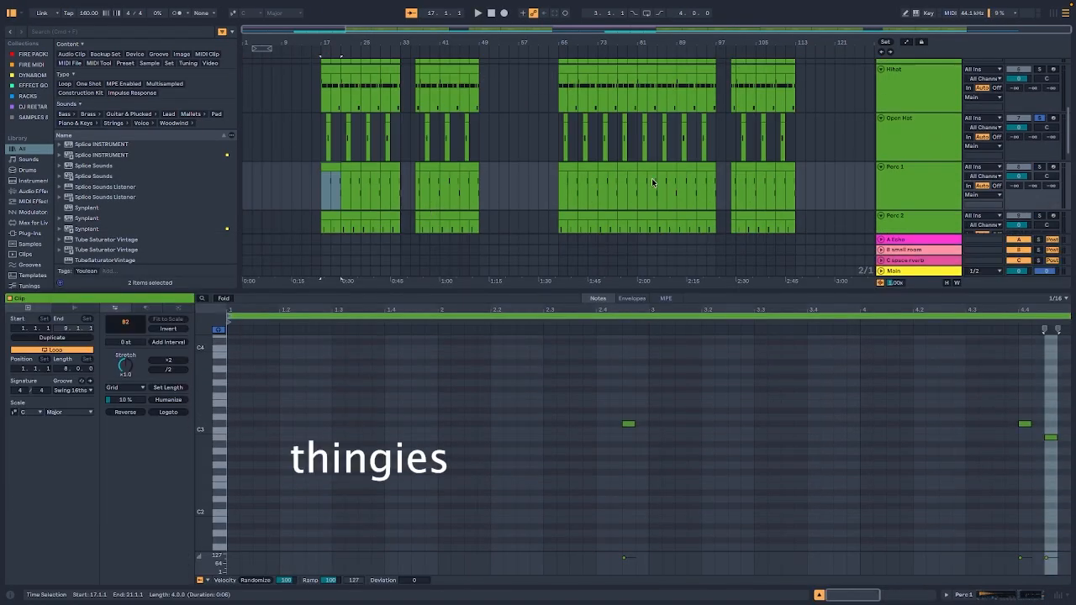
click(1039, 167)
key(space)
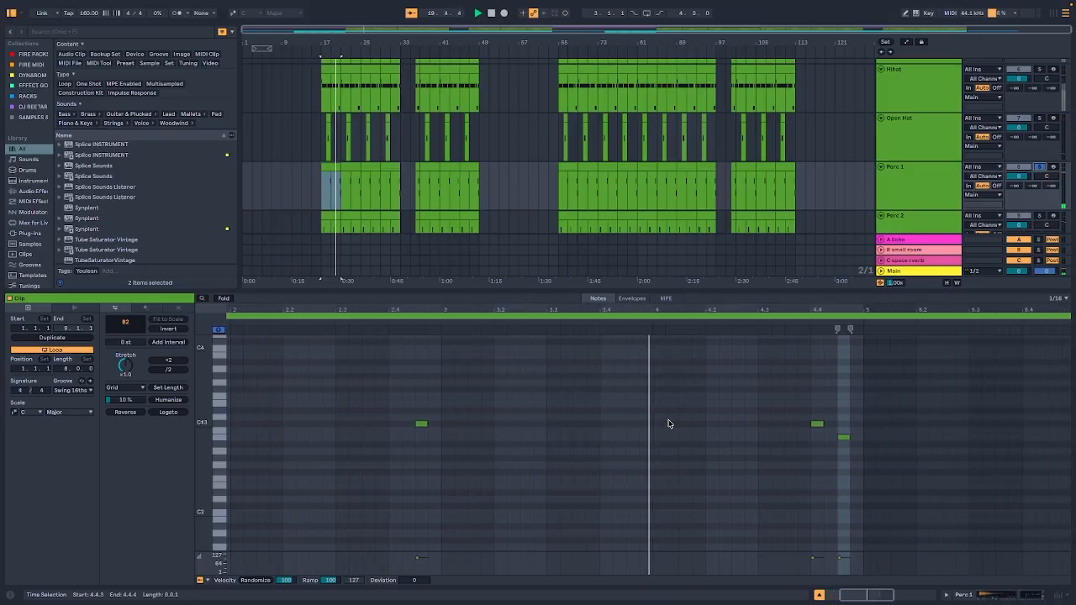
- Audition the Perc 2 pattern in solo from bar 17, stop playback, and solo the 808 - Sauce track
scroll(423, 195, down, 3)
key(space)
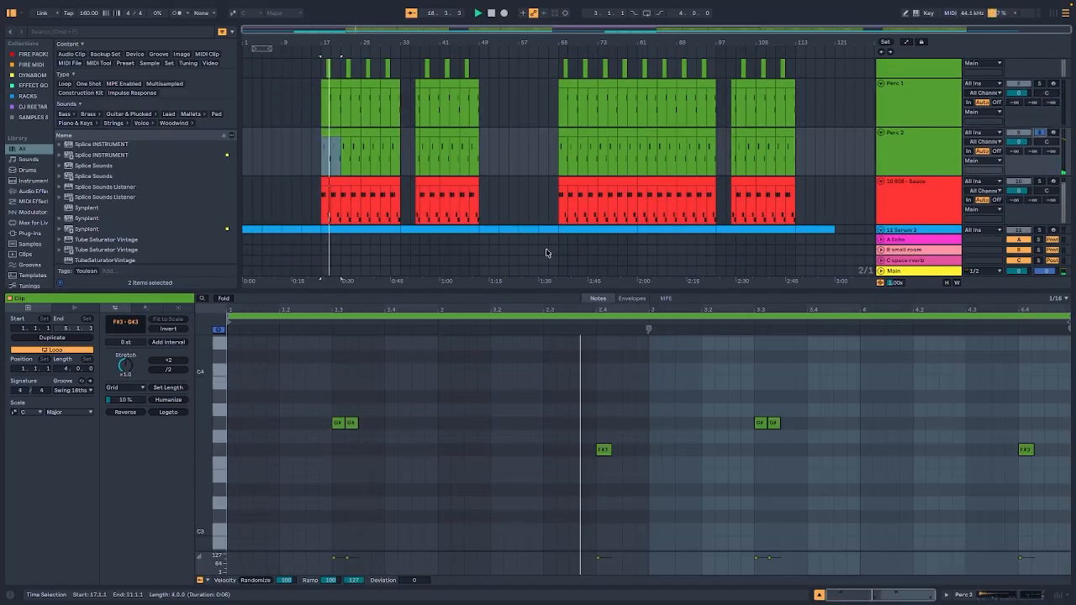
scroll(547, 253, down, 2)
key(space)
click(1041, 145)
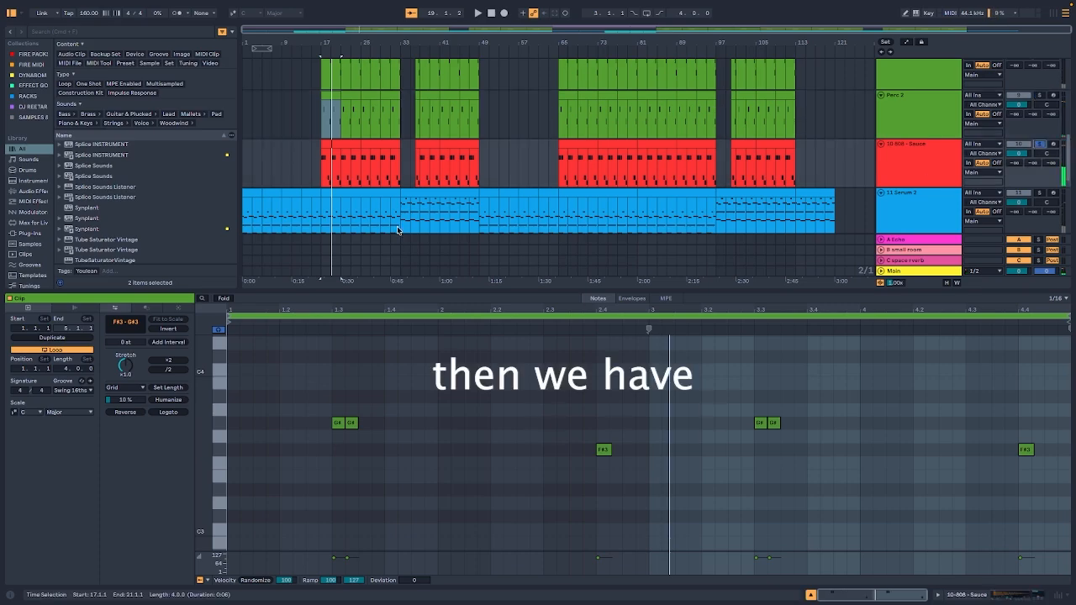
- Play the intro vocal recording soloed from bar 1 and examine its waveform up close
scroll(398, 230, up, 2)
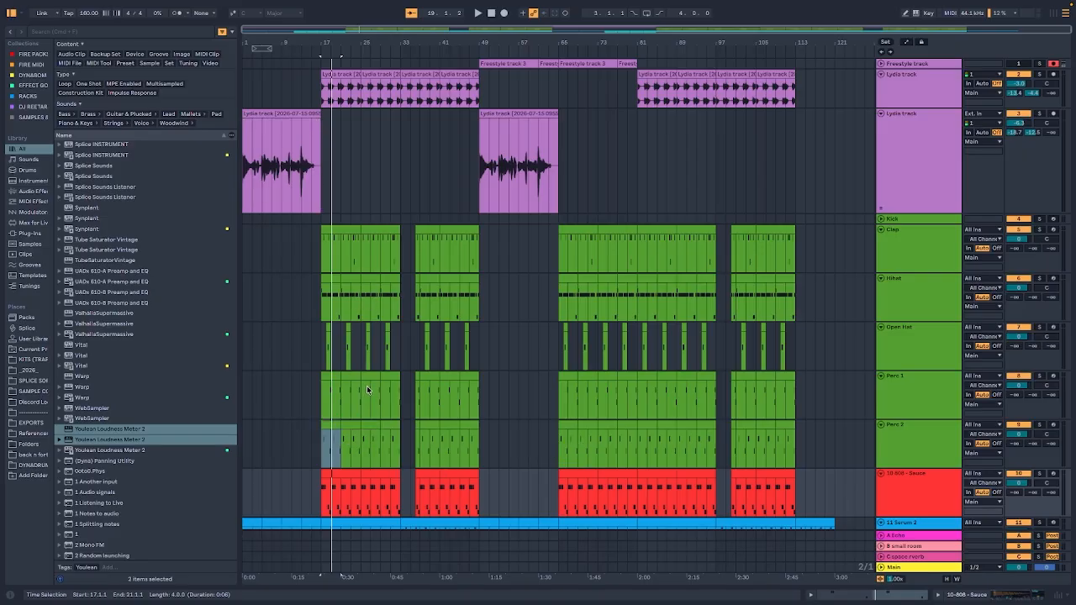
click(327, 90)
click(243, 154)
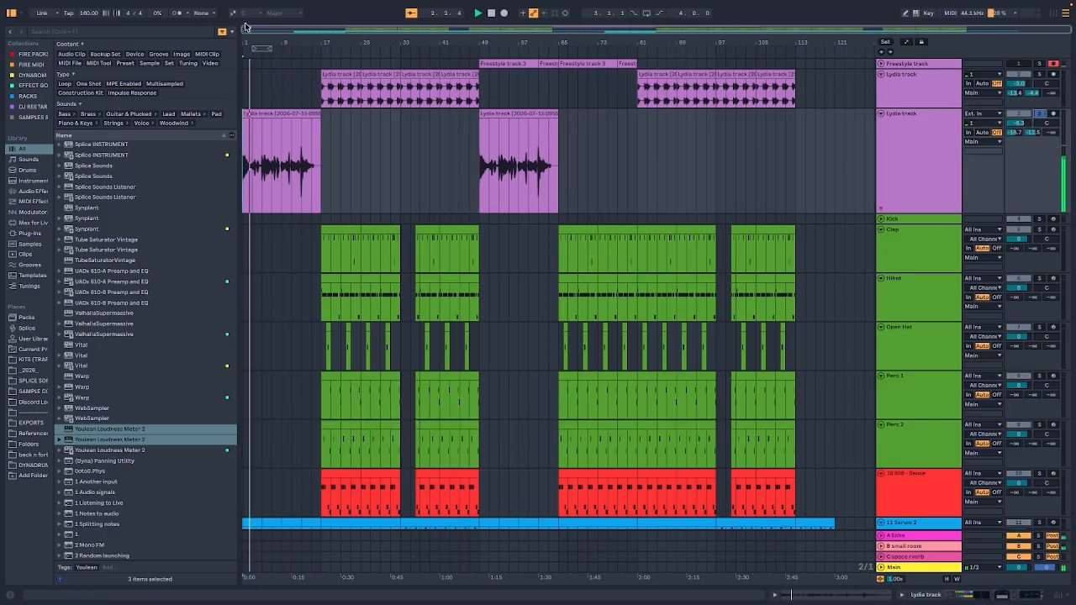
drag(252, 27, 283, 101)
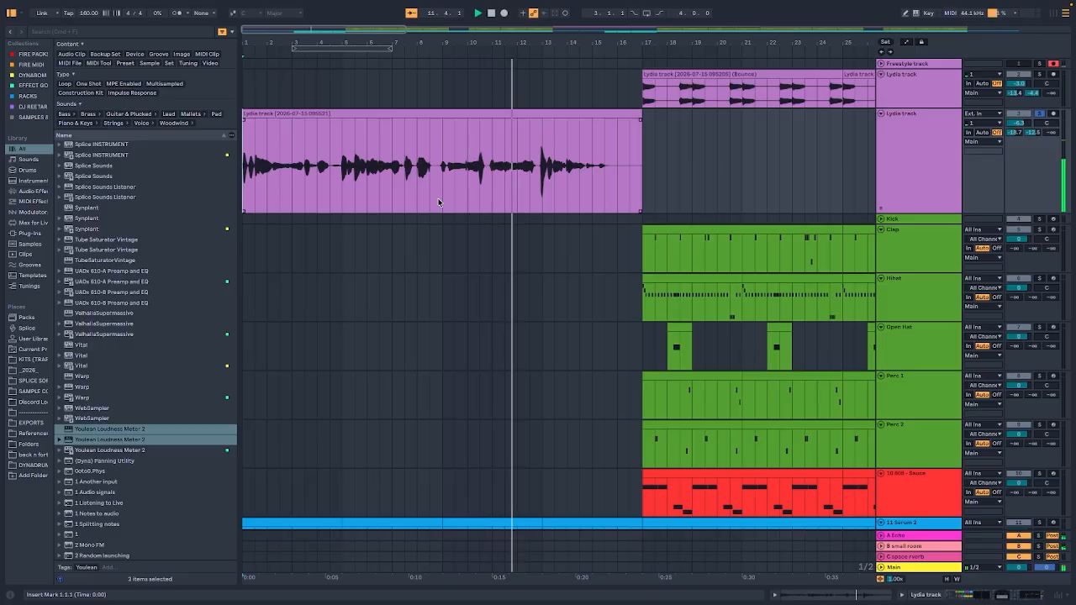
- Show the intro vocal track's effect chain, and open and close its Cymatics Neptune Lite plug-in window
double_click(909, 148)
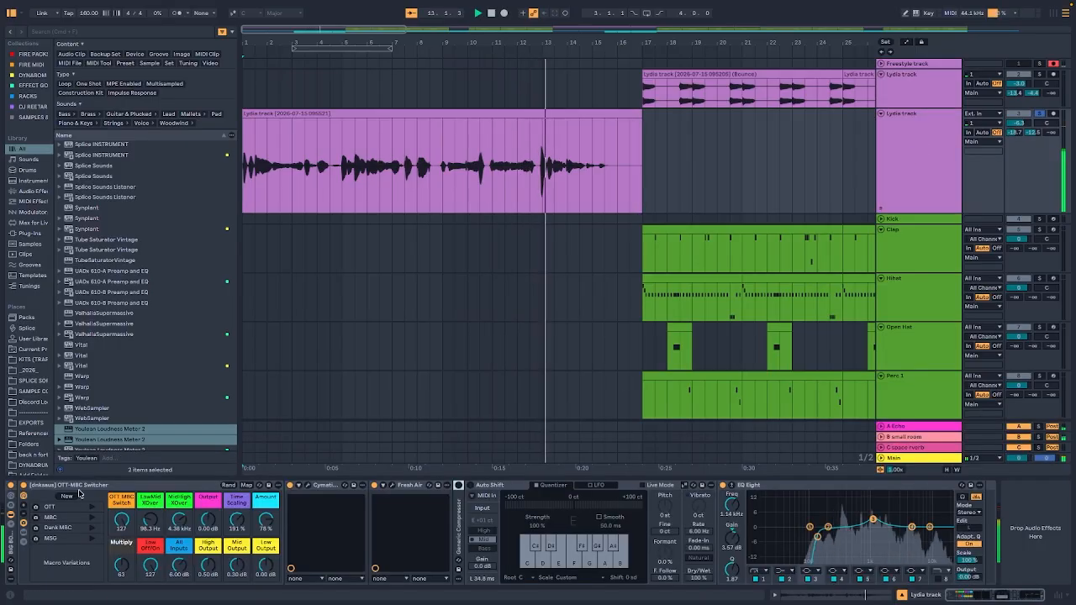
click(309, 486)
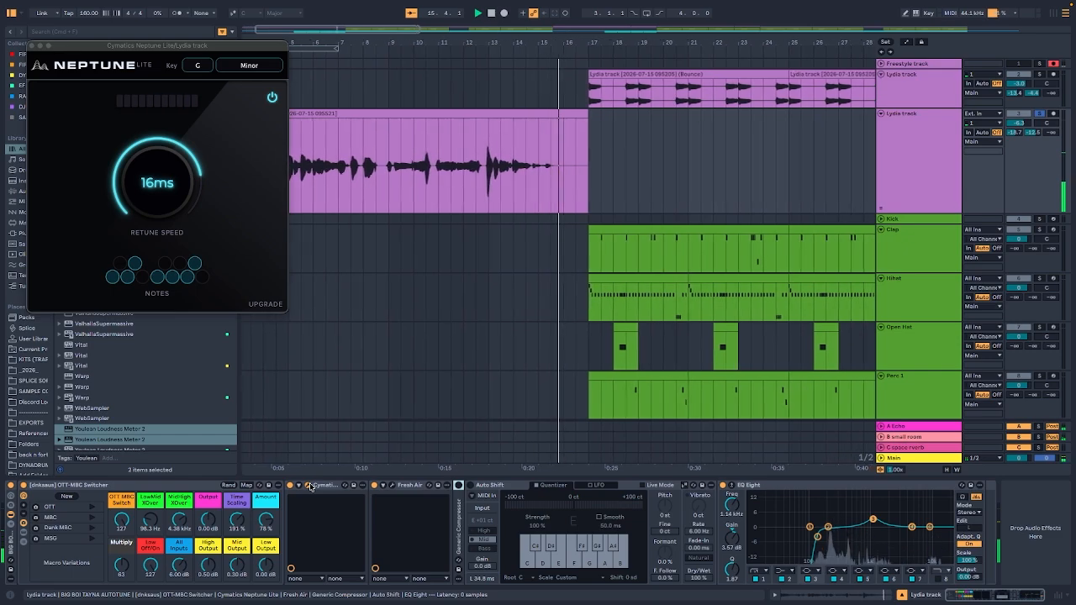
click(309, 487)
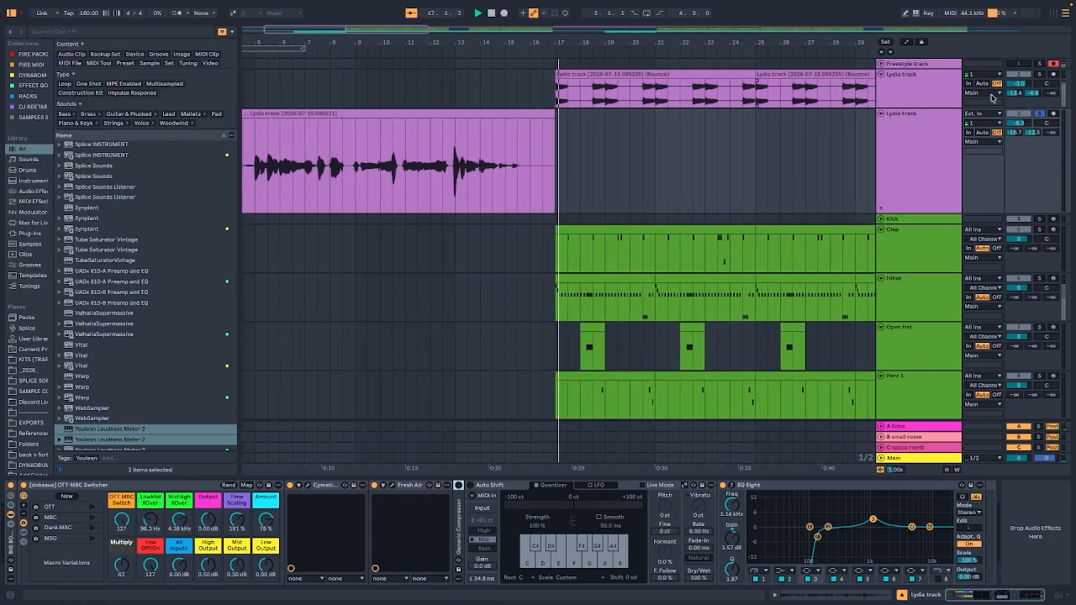
- Audition the bounced vocal chop track in solo from bar 17, show its EQ Eight, and turn its solo off
key(space)
click(1040, 75)
click(551, 91)
key(space)
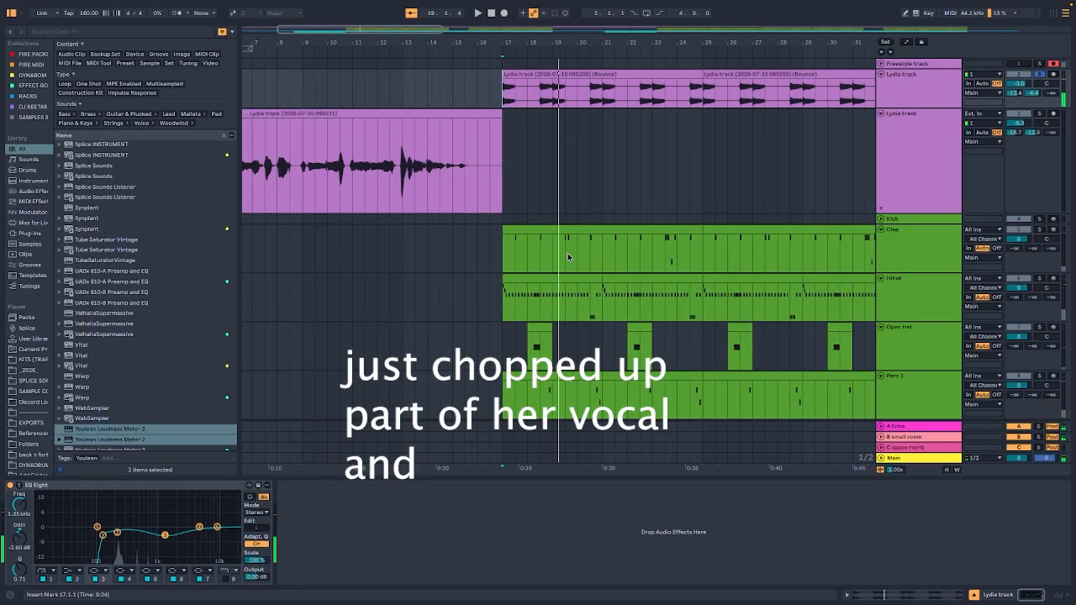
click(901, 96)
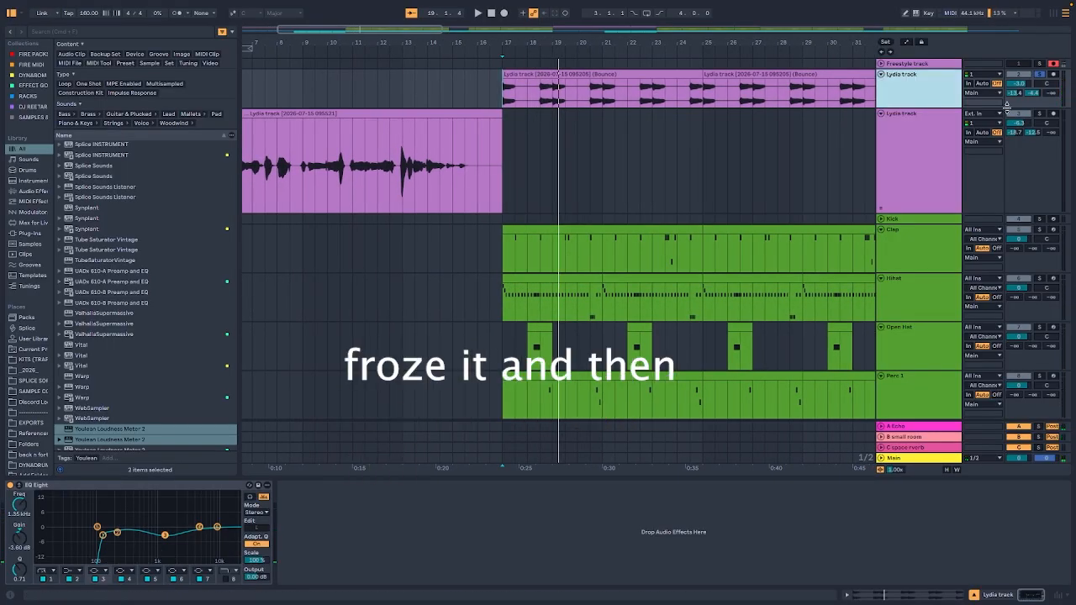
click(1038, 76)
- Review the whole arrangement from the vocal tracks down to the brass tracks, and reset the playhead
drag(376, 38, 377, 7)
scroll(568, 175, down, 9)
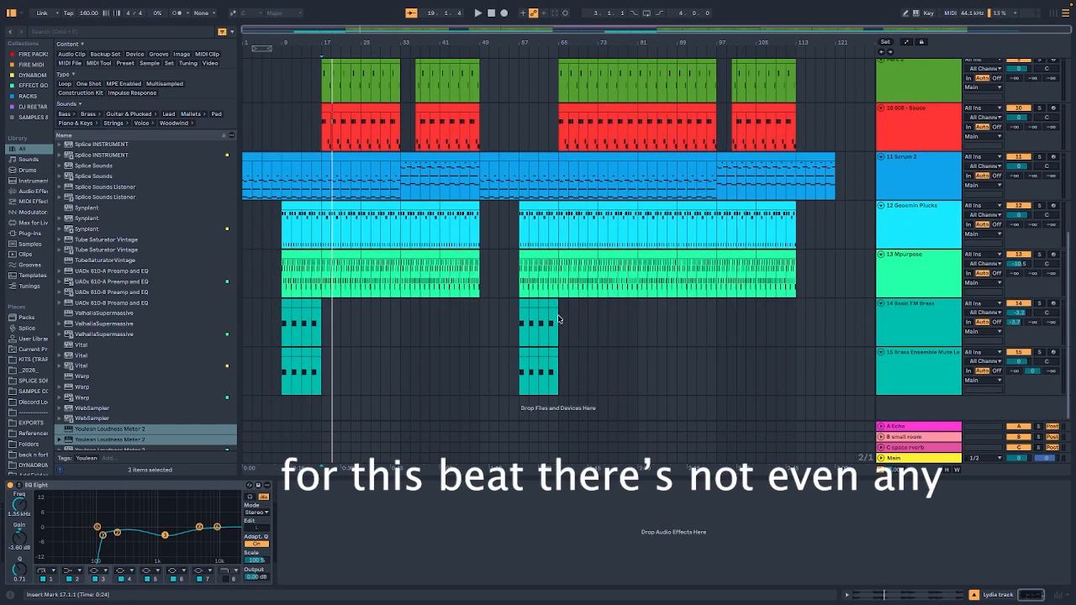
scroll(488, 334, up, 8)
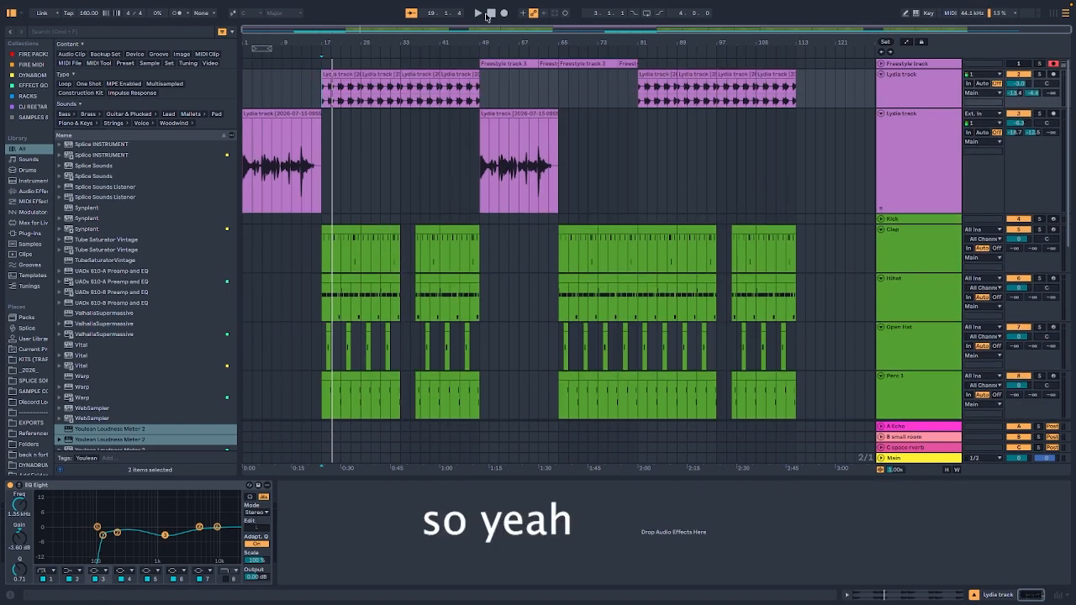
click(491, 14)
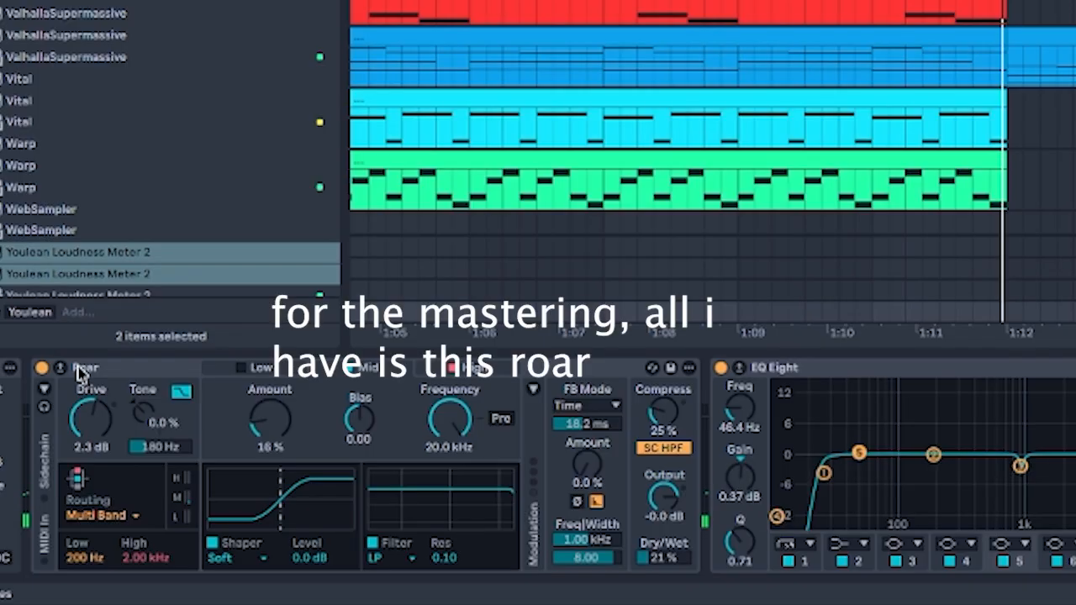
- Examine the Main track's mastering chain, covering Roar's drive and its Mid and High bands plus the Youlean Loudness Meter
click(123, 374)
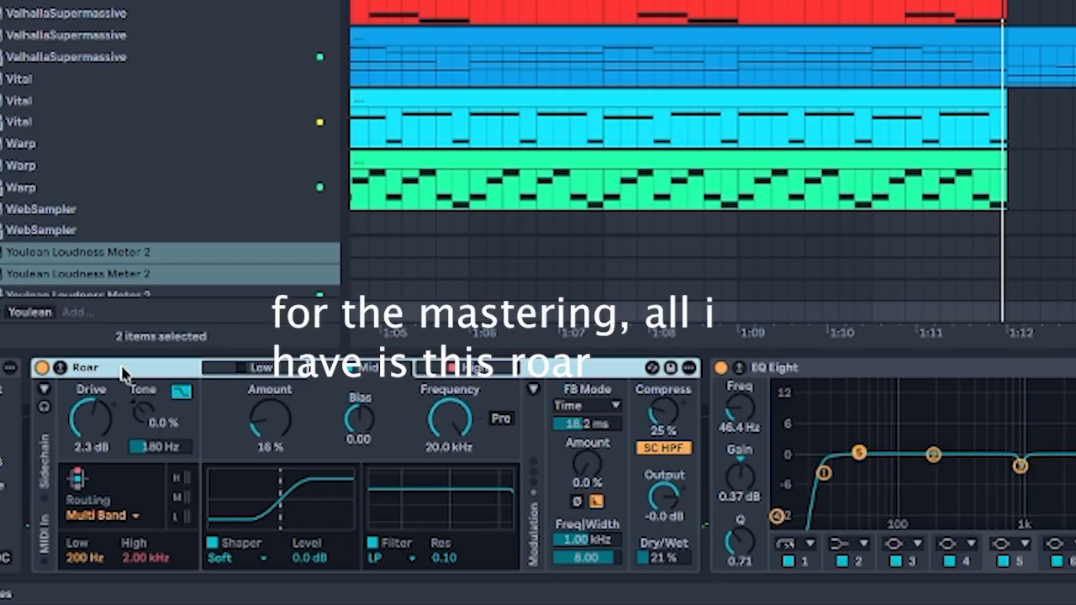
click(89, 428)
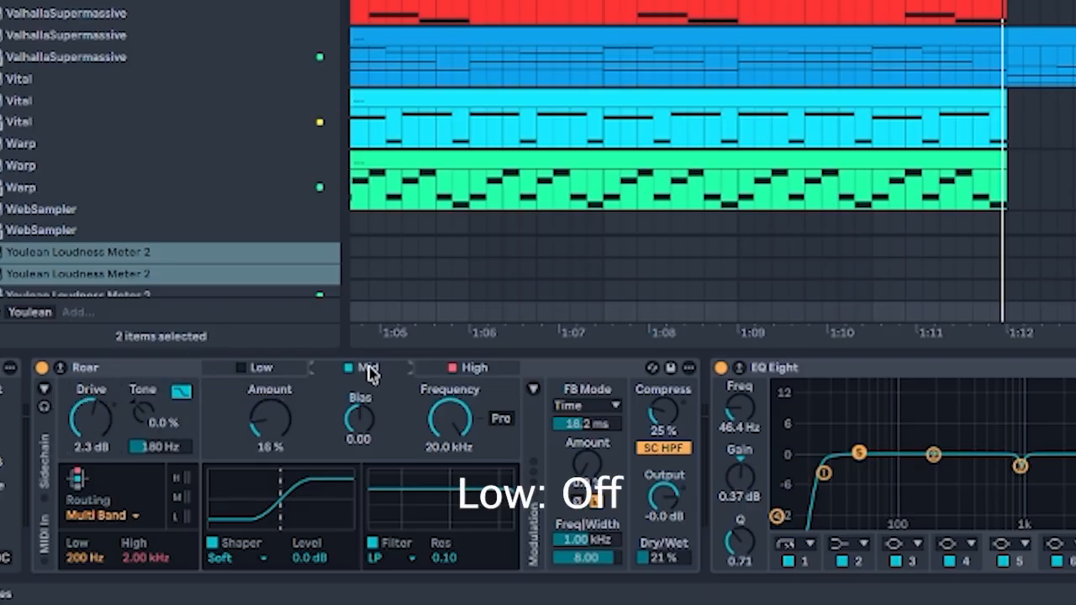
click(472, 374)
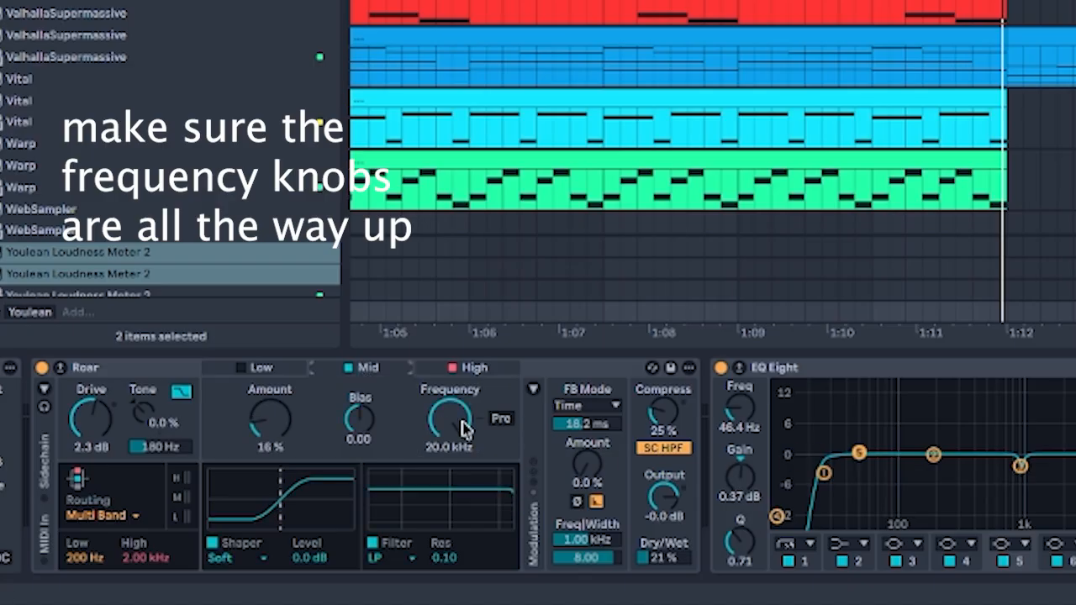
click(476, 370)
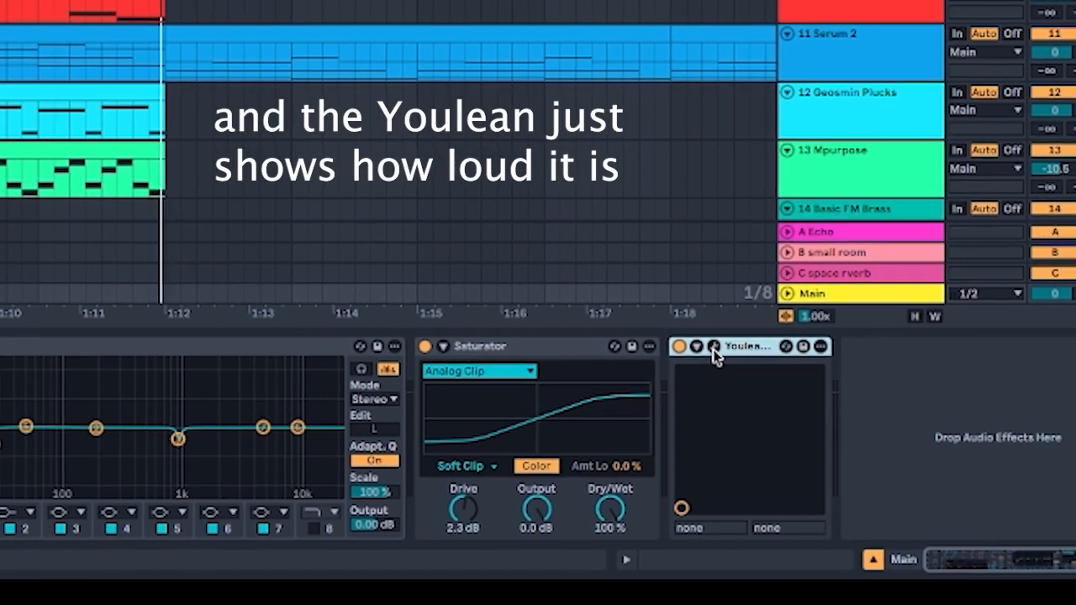
click(749, 368)
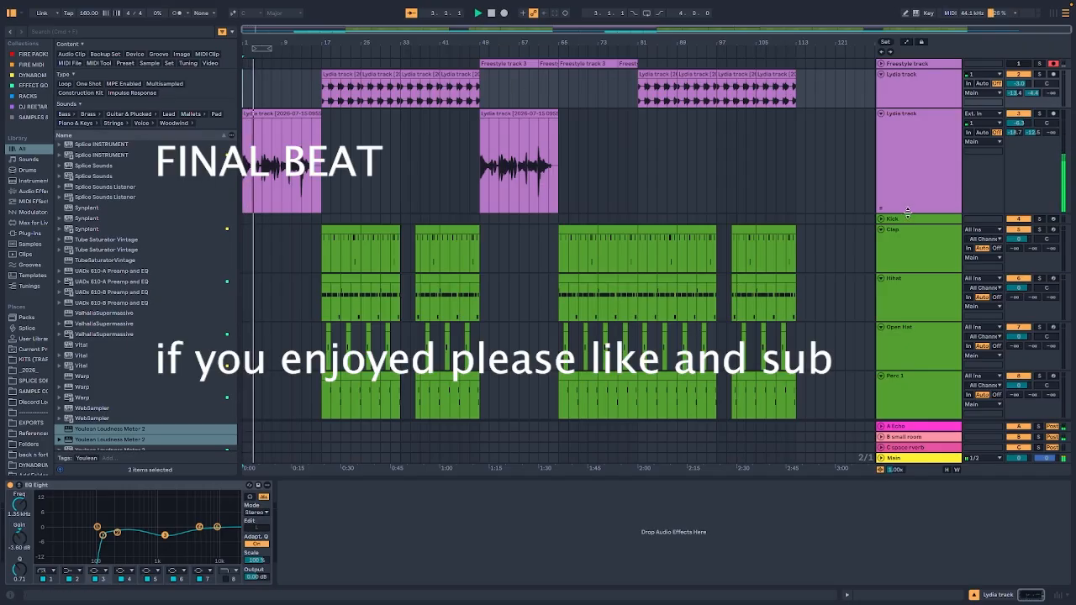
- Reduce the heights of the two vocal tracks in the arrangement
drag(909, 212, 915, 139)
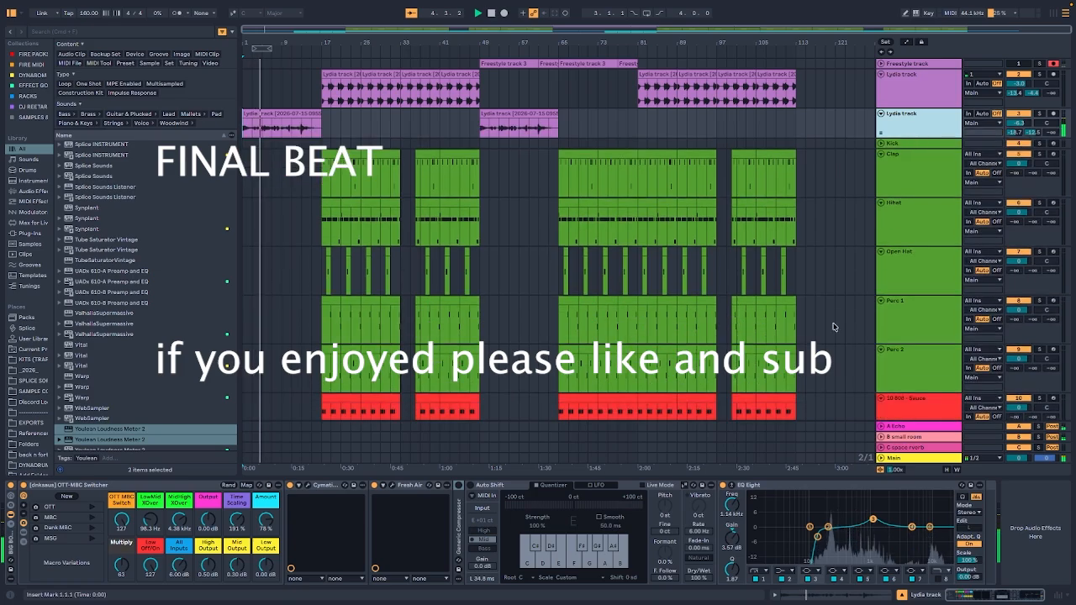
click(912, 86)
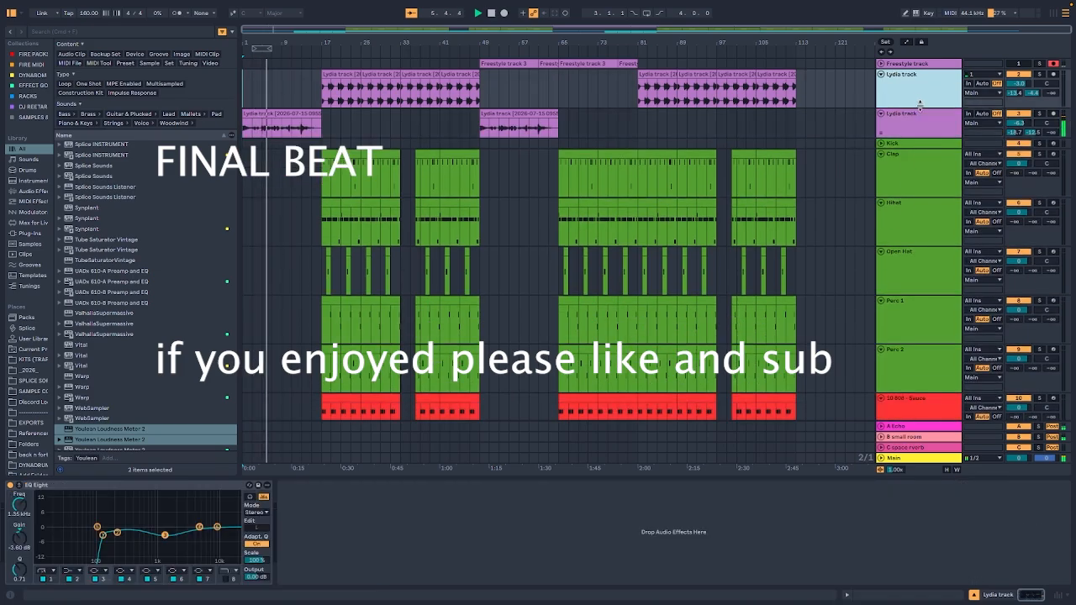
drag(920, 104, 919, 94)
- Shrink all tracks from Clap through 15 Brass Ensemble together, and hide the device view during playback
click(916, 161)
scroll(923, 307, down, 7)
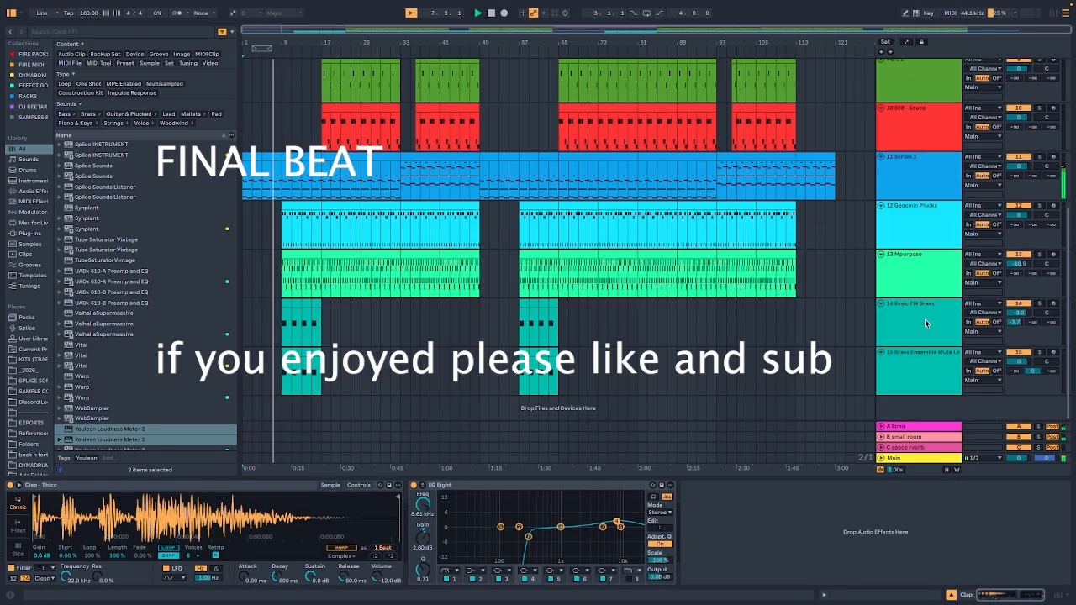
shift+click(925, 388)
drag(925, 396, 924, 376)
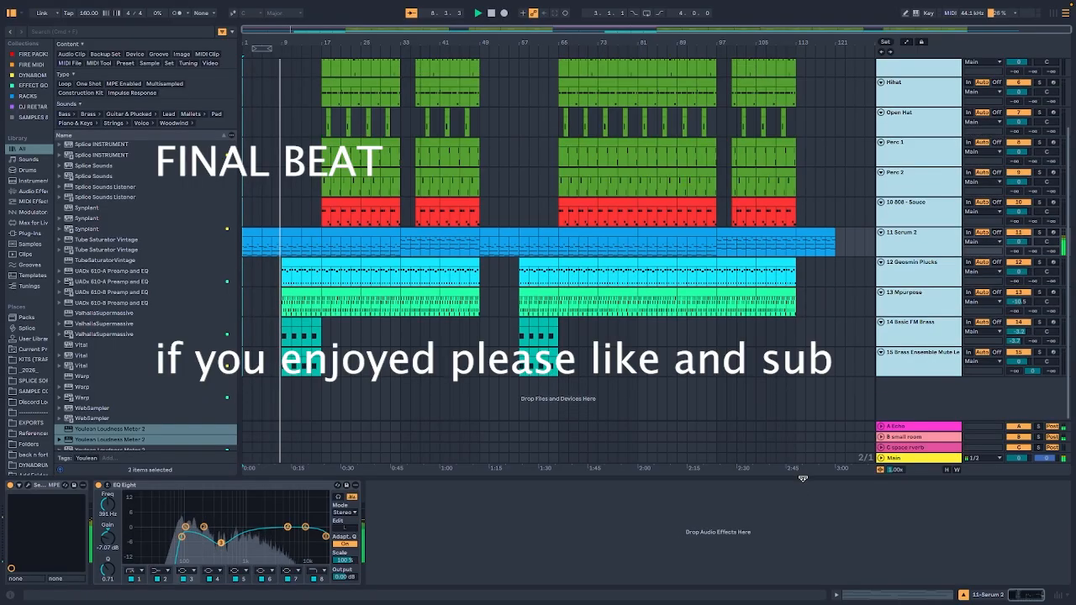
drag(803, 479, 727, 498)
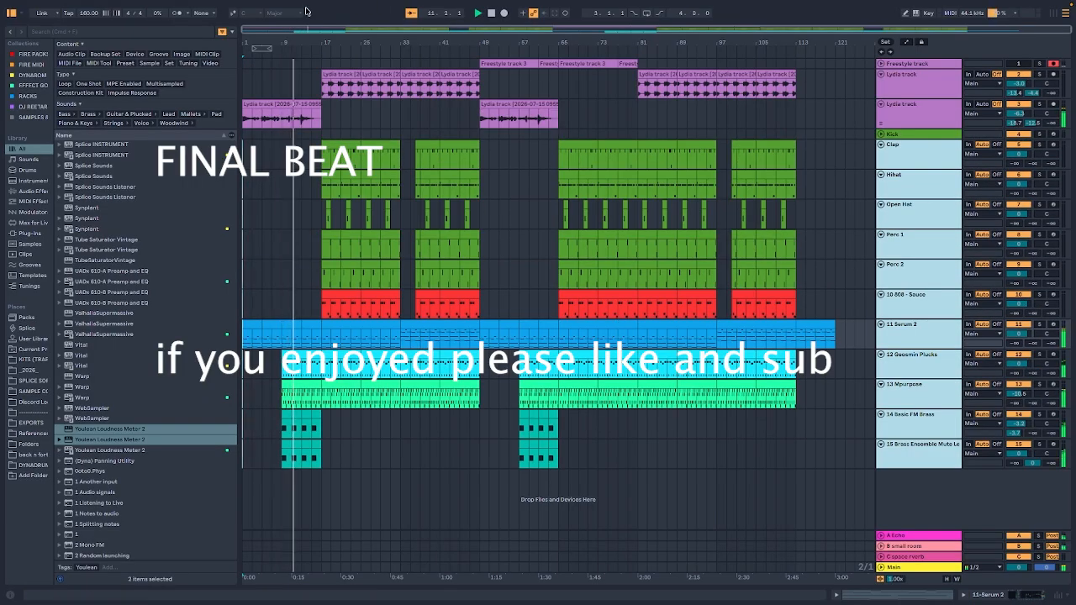
drag(327, 30, 328, 37)
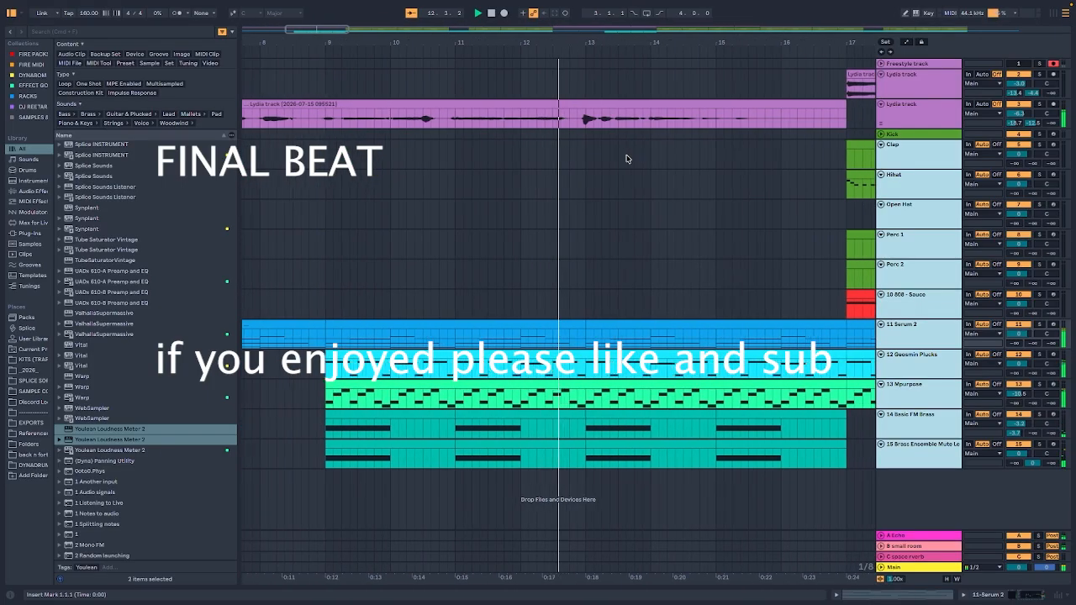